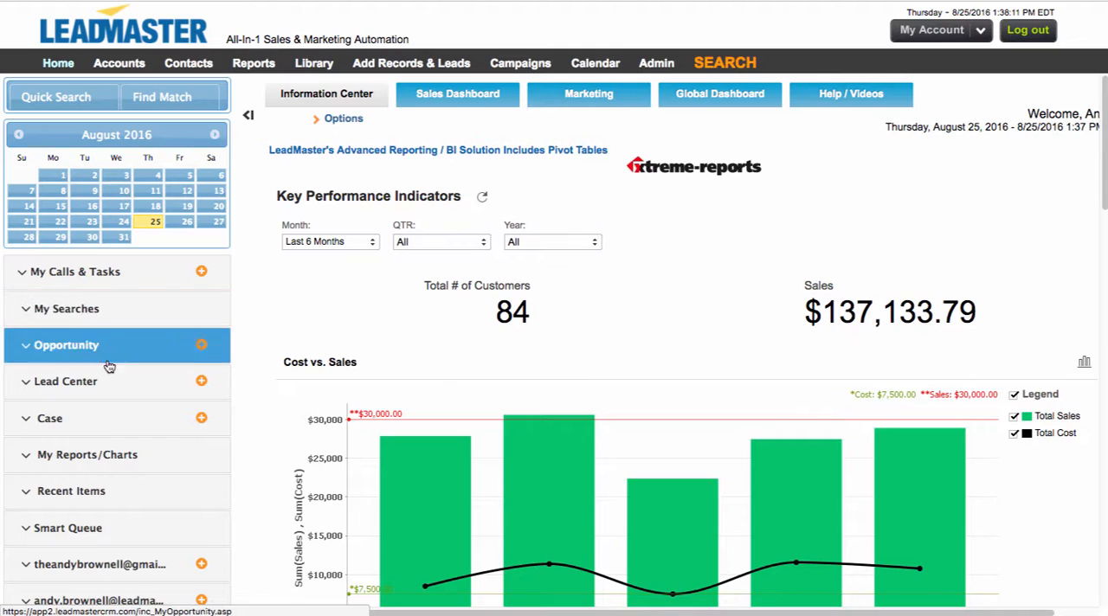
Step: Open the saved Activity Hub report from My Searches and collapse the navigation sidebar
{"action": "left_click", "coordinate": [115, 311]}
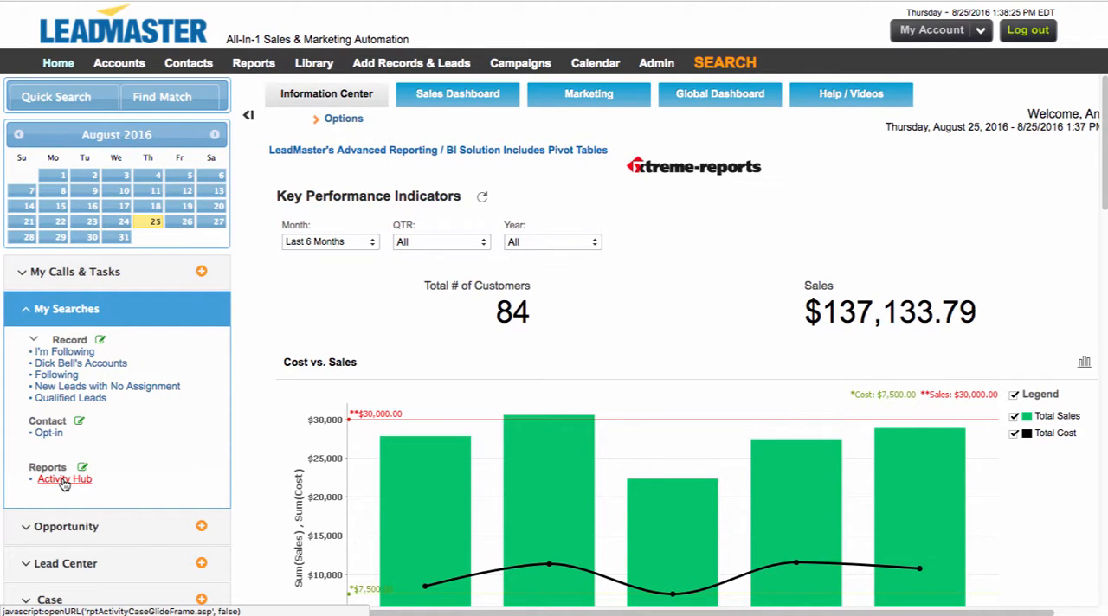
{"action": "left_click", "coordinate": [63, 481]}
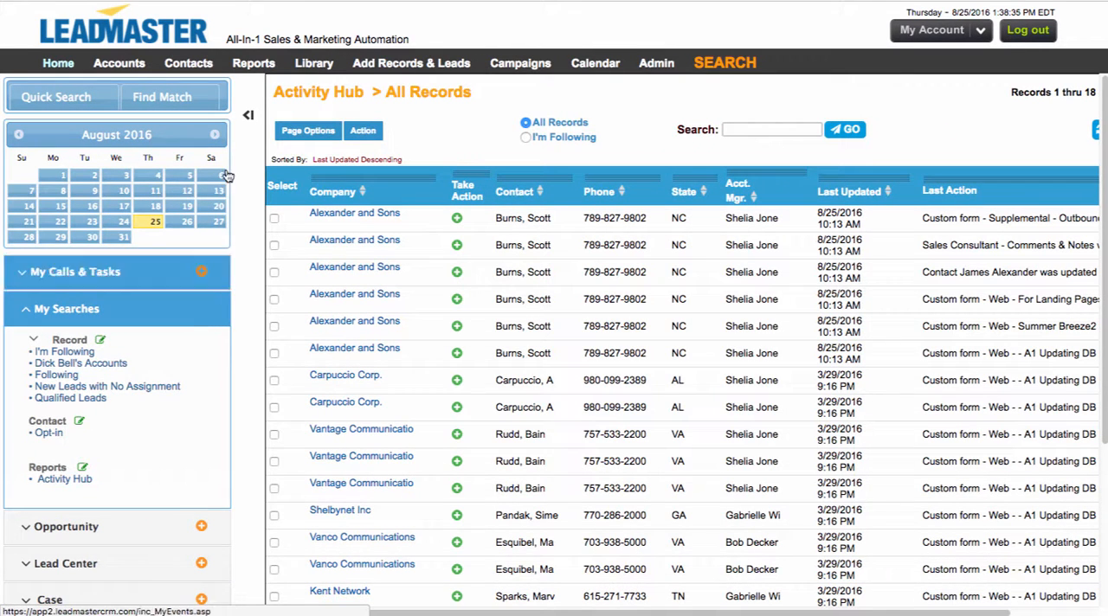
{"action": "left_click", "coordinate": [248, 120]}
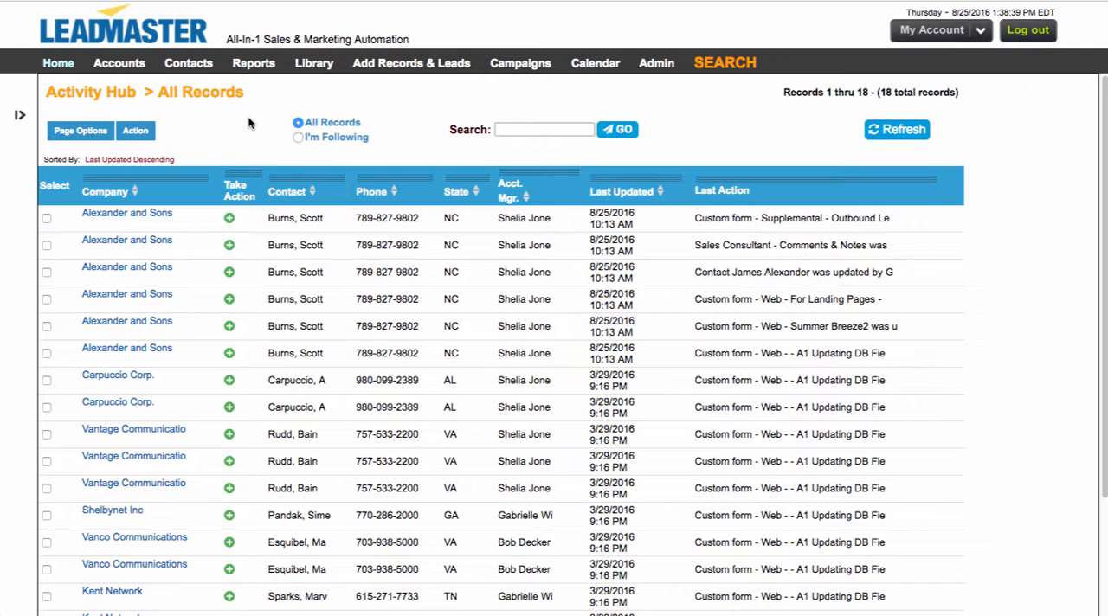
Step: Select every record on the page, leaving out the third Alexander and Sons record and the first Carpuccio Corp. record
{"action": "left_click", "coordinate": [76, 131]}
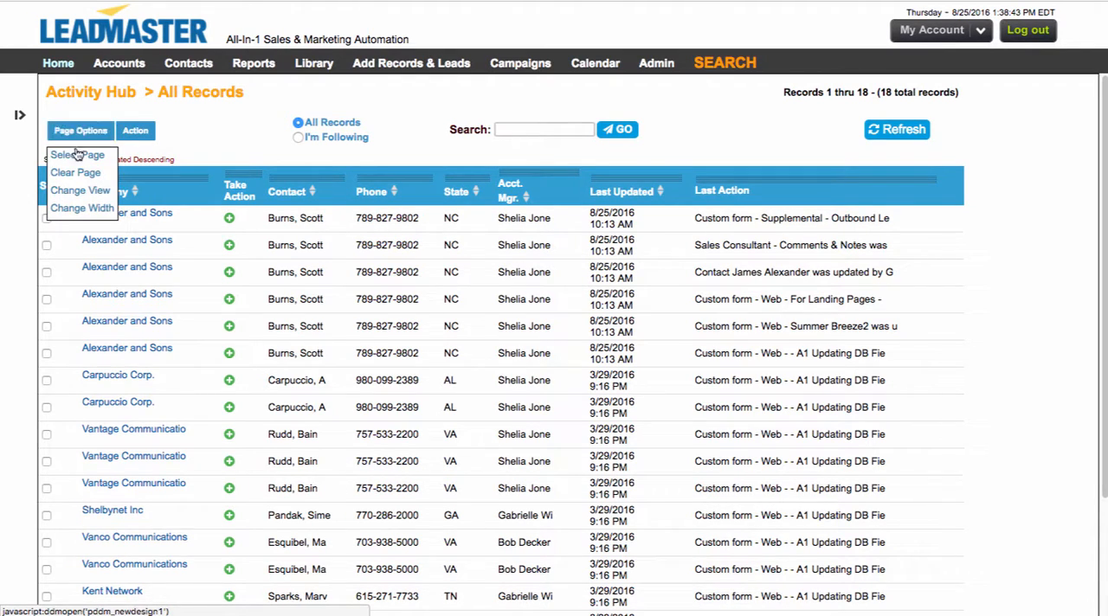
{"action": "left_click", "coordinate": [76, 156]}
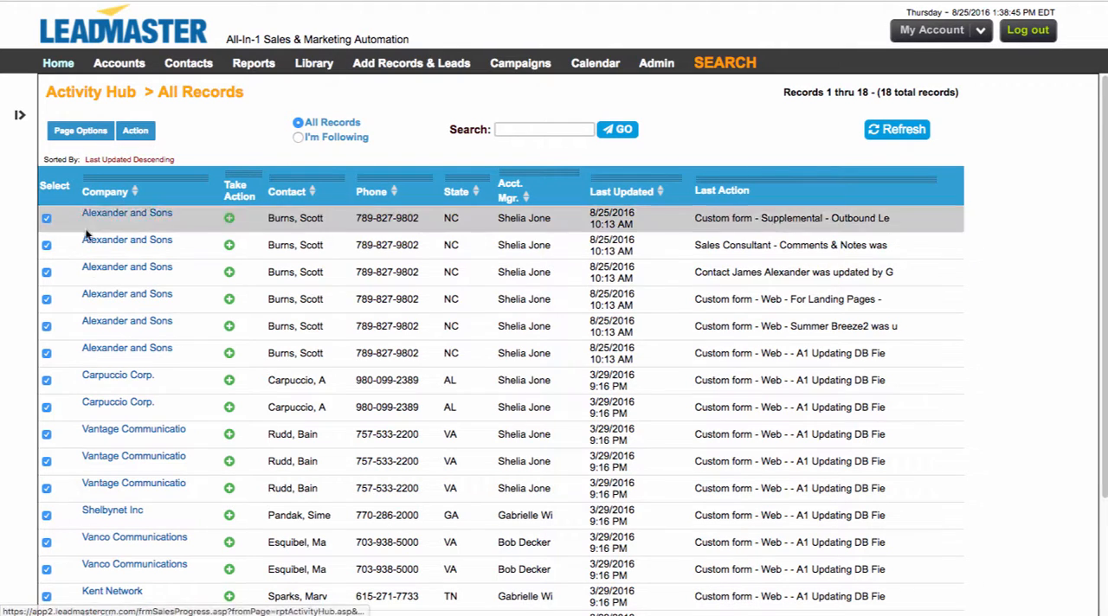
{"action": "left_click", "coordinate": [47, 272]}
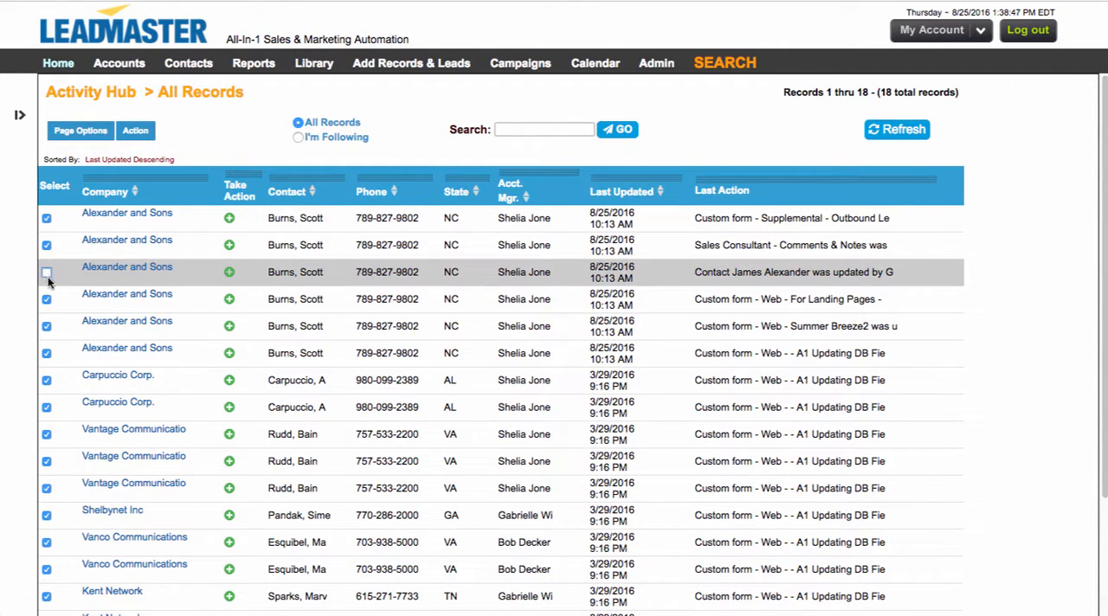
{"action": "left_click", "coordinate": [46, 326]}
{"action": "left_click", "coordinate": [47, 380]}
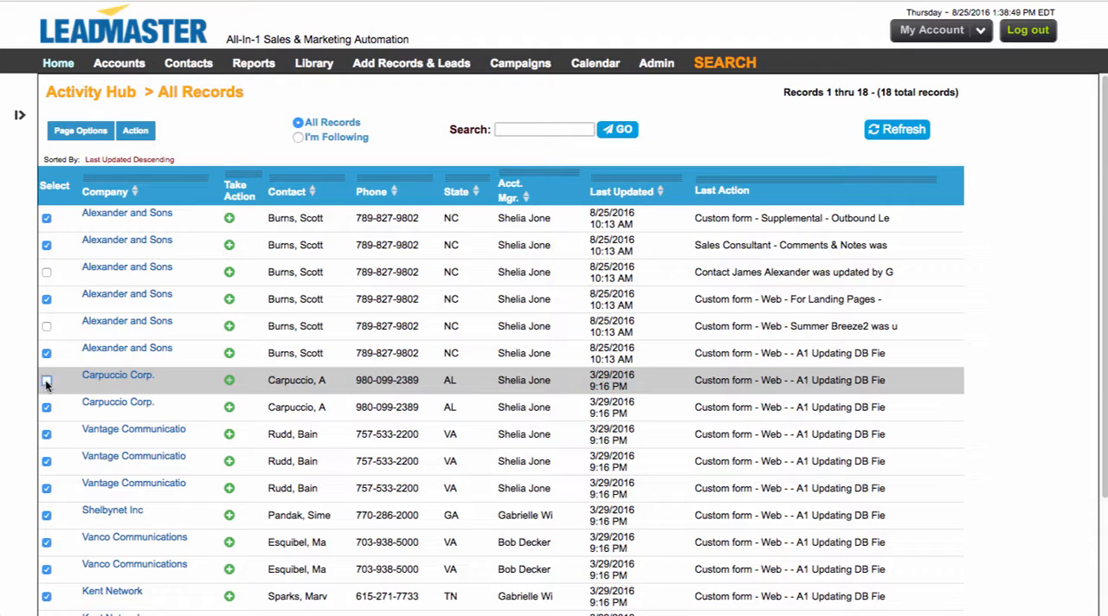
{"action": "left_click", "coordinate": [46, 327]}
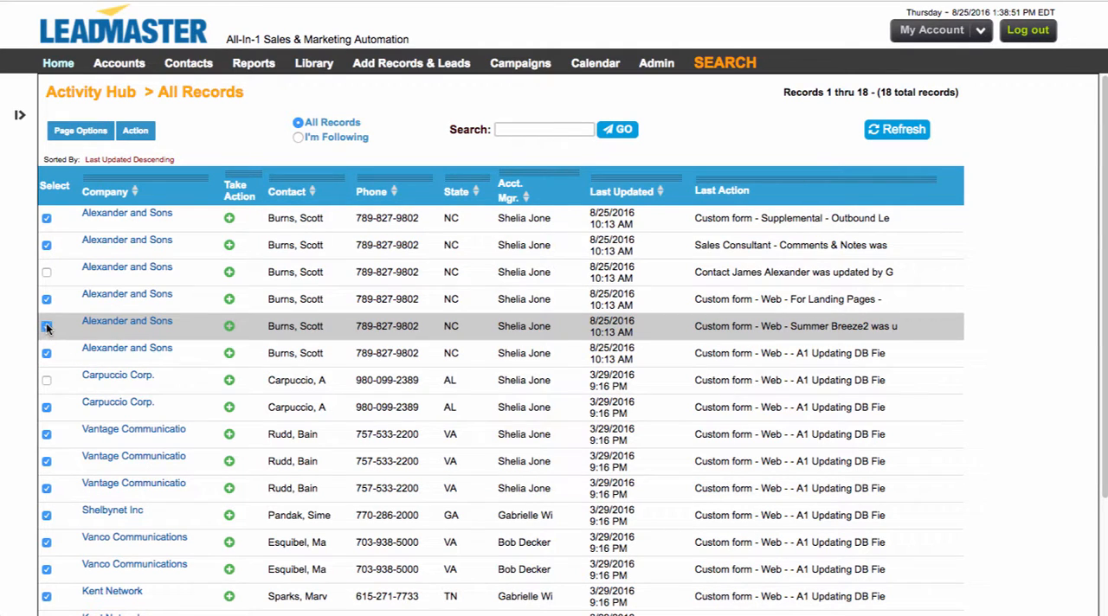
Step: Clear the selection of all records on the page
{"action": "left_click", "coordinate": [136, 132]}
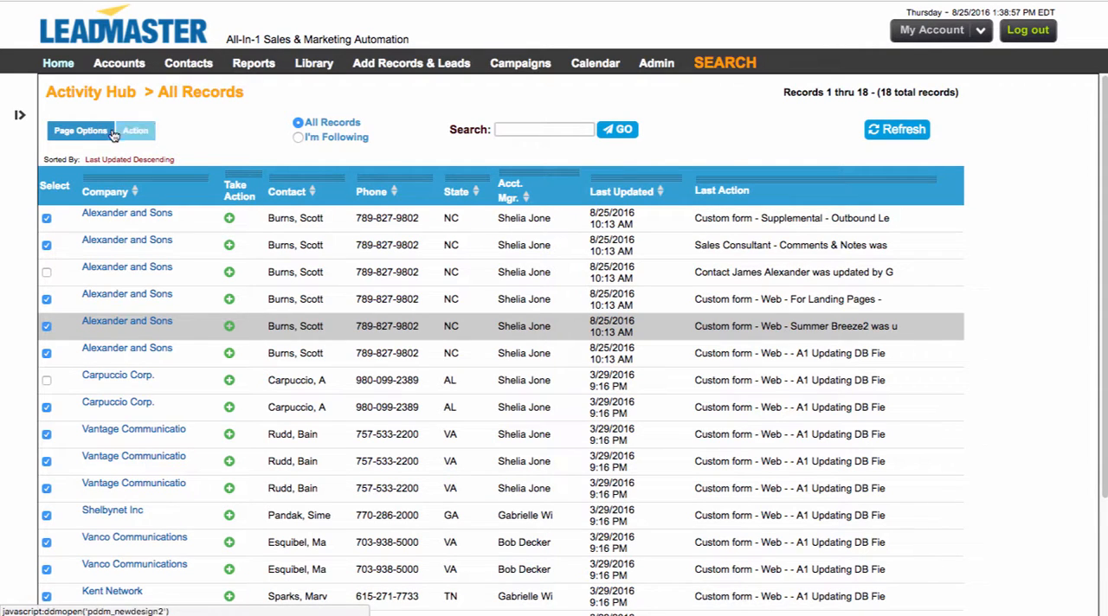
{"action": "left_click", "coordinate": [81, 132]}
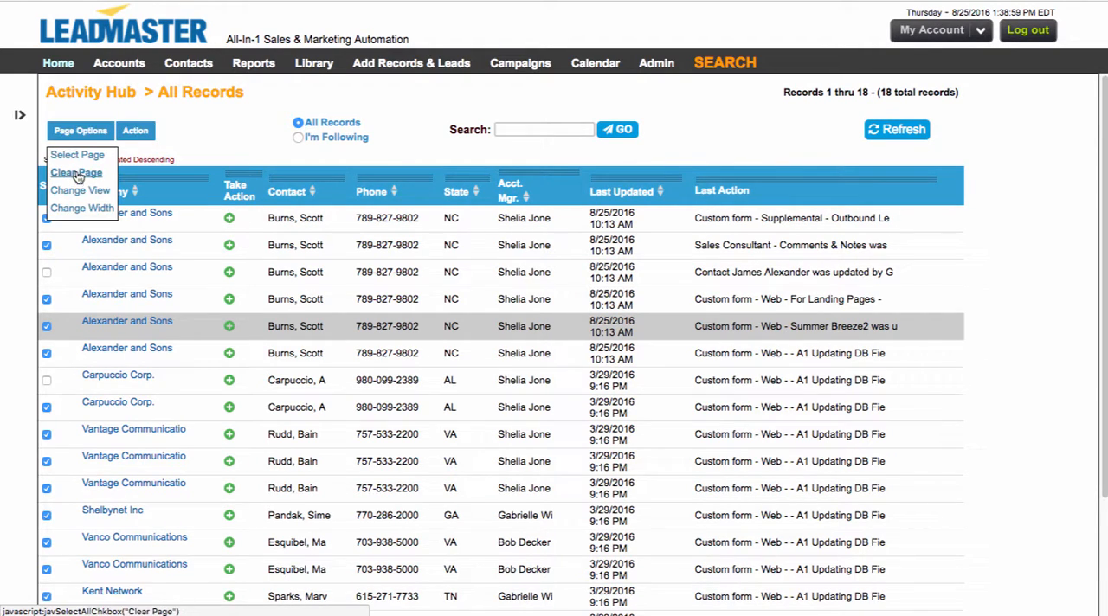
{"action": "left_click", "coordinate": [76, 173]}
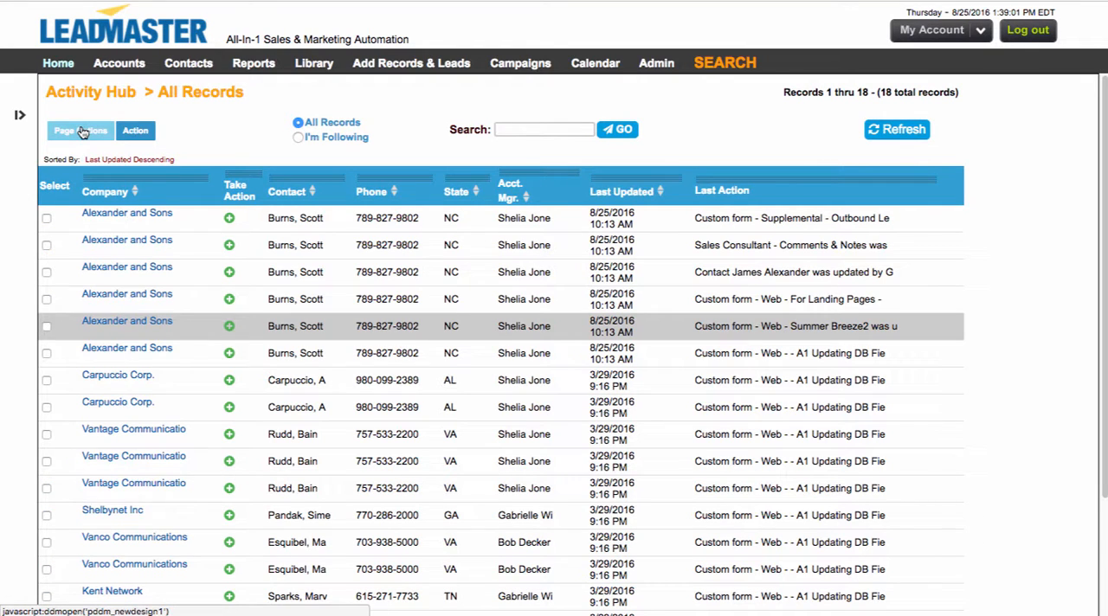
Step: Open the "14067 - default view" search results view for editing
{"action": "left_click", "coordinate": [78, 131]}
{"action": "left_click", "coordinate": [67, 194]}
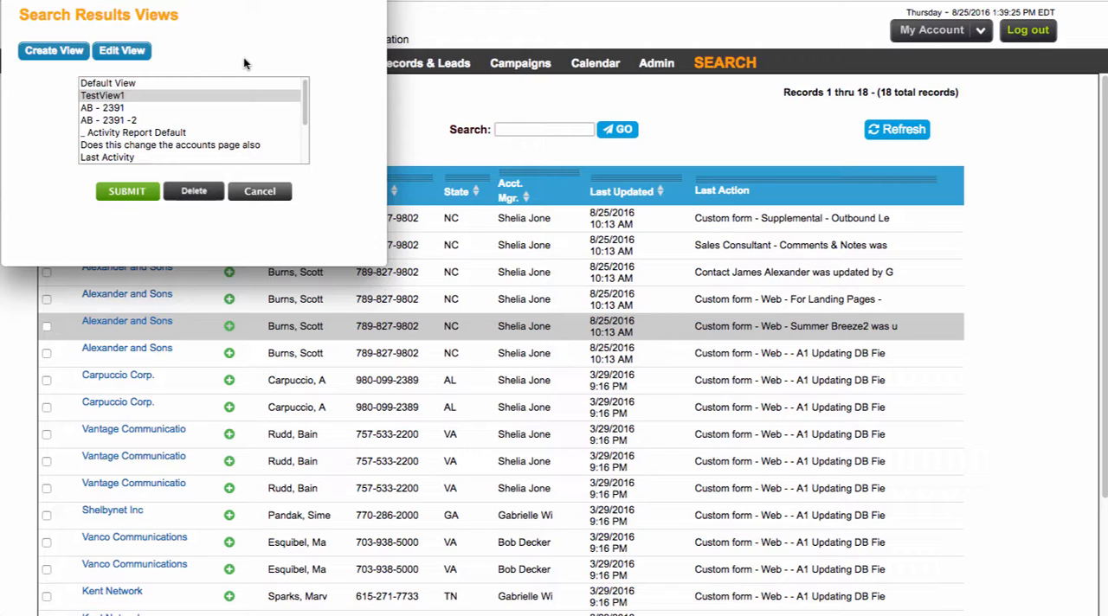
{"action": "scroll", "coordinate": [130, 147], "scroll_direction": "down", "scroll_amount": 2}
{"action": "left_click", "coordinate": [130, 157]}
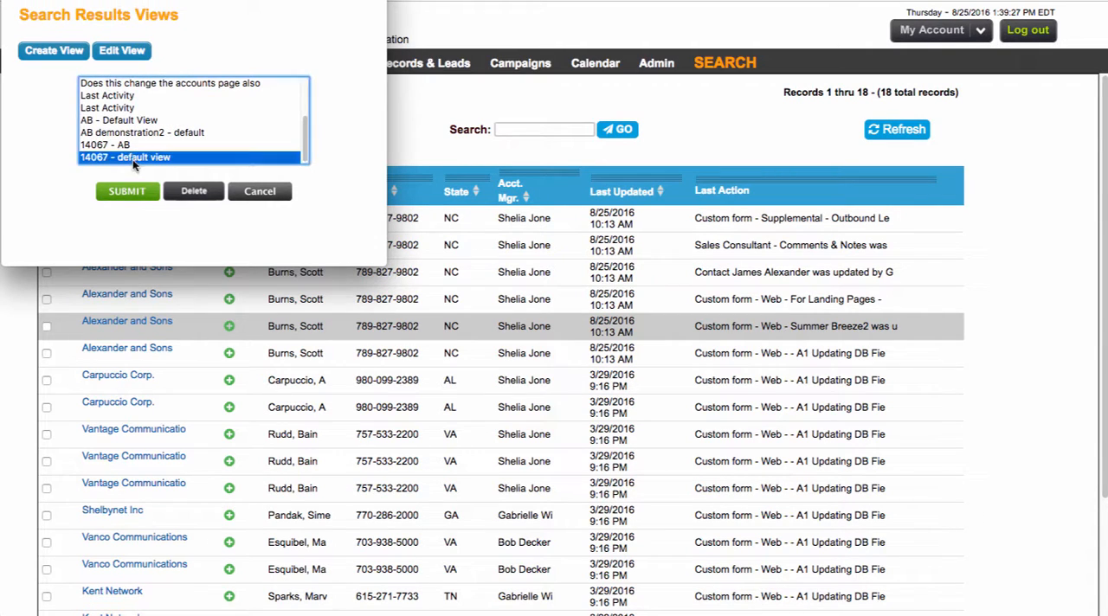
{"action": "left_click", "coordinate": [128, 52]}
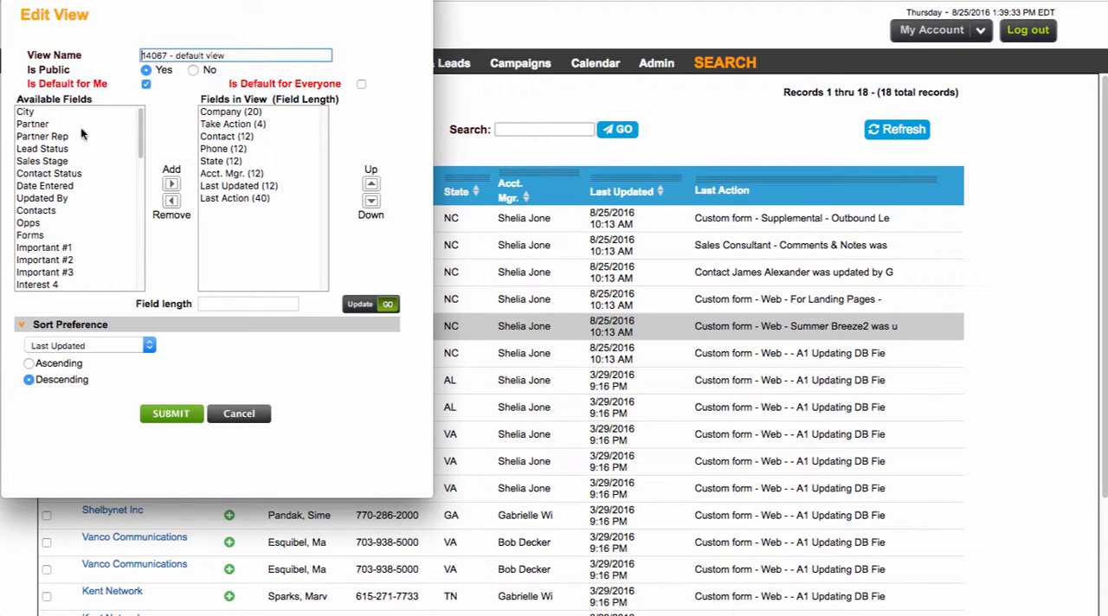
Step: Add the Lead Status field to the view and place it between Acct. Mgr. and Last Updated
{"action": "left_click", "coordinate": [52, 150]}
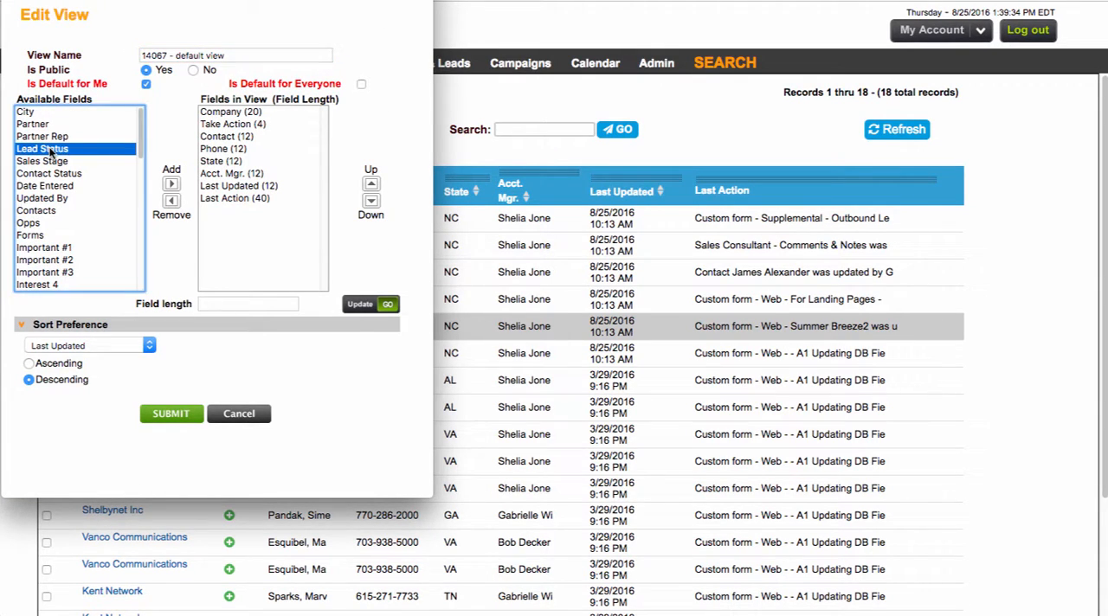
{"action": "left_click", "coordinate": [171, 186]}
{"action": "left_click", "coordinate": [229, 211]}
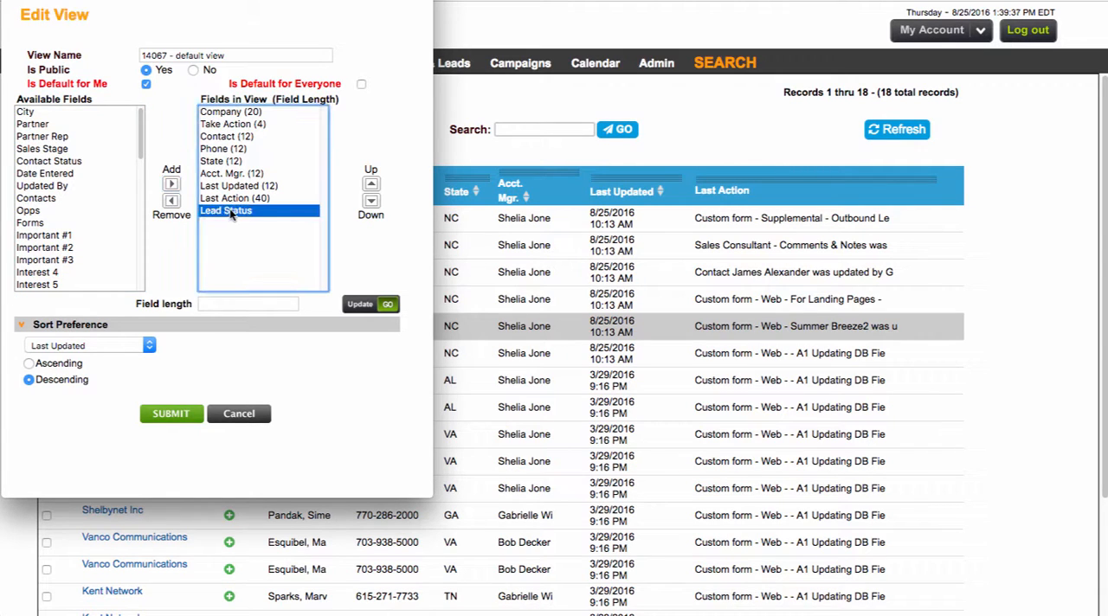
{"action": "left_click", "coordinate": [372, 184]}
{"action": "left_click", "coordinate": [371, 184]}
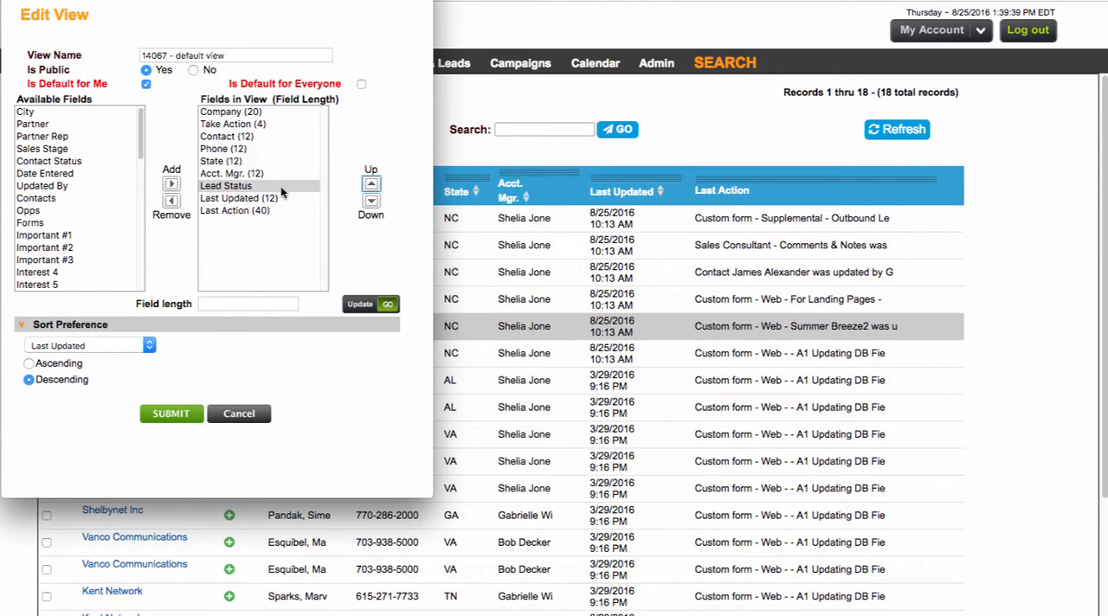
Step: Set the field length of Lead Status to 15
{"action": "left_click", "coordinate": [257, 304]}
{"action": "type", "text": "15"}
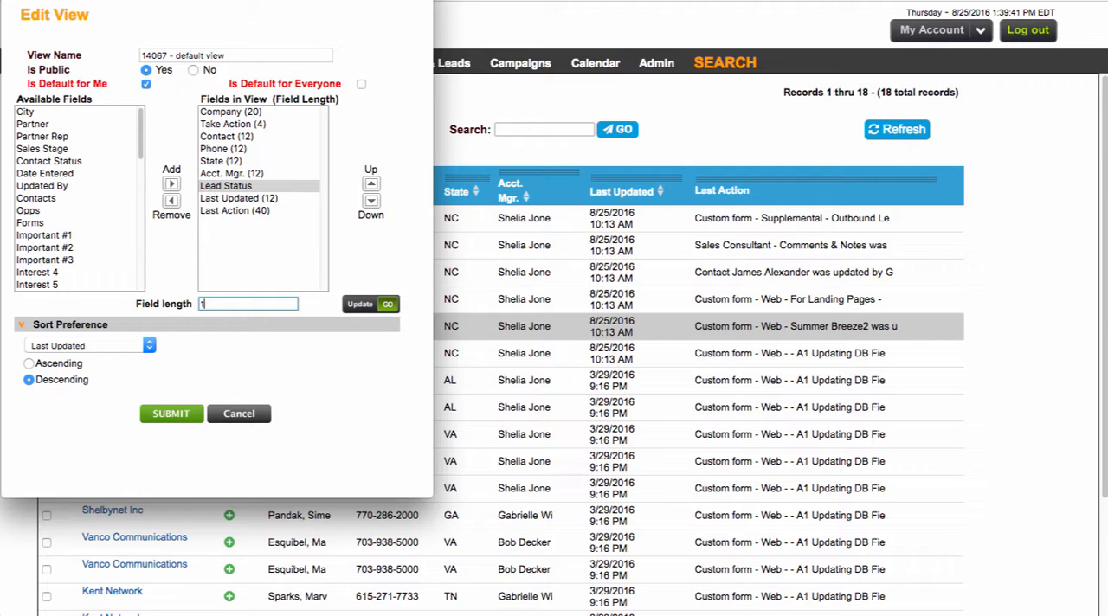
{"action": "left_click", "coordinate": [379, 305]}
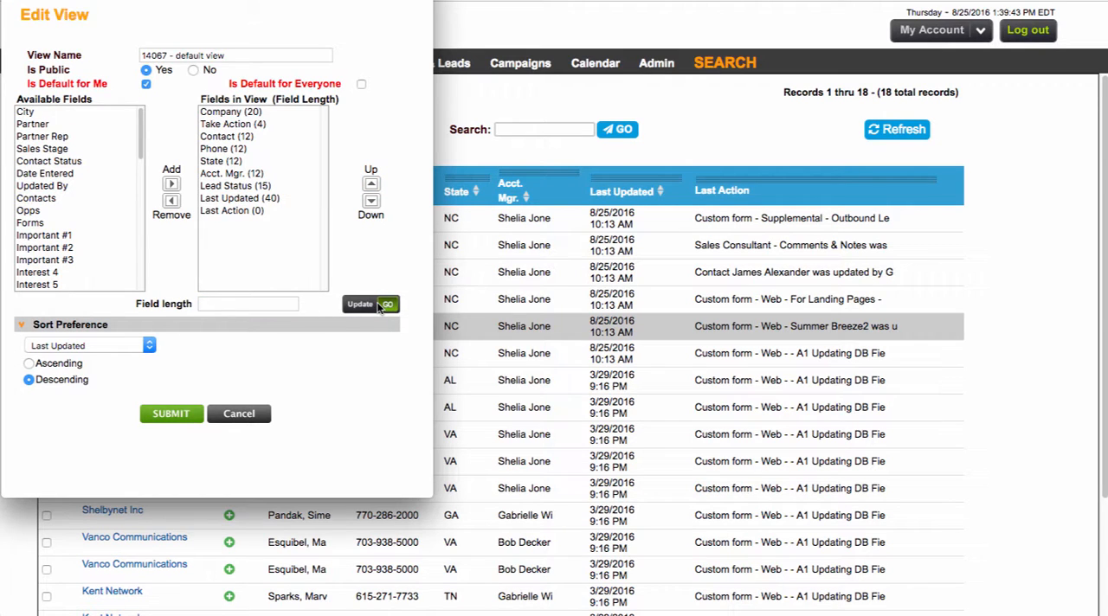
Step: Save the edited view and apply "14067 - default view" to the Activity Hub list
{"action": "left_click", "coordinate": [172, 414]}
{"action": "left_click", "coordinate": [146, 171]}
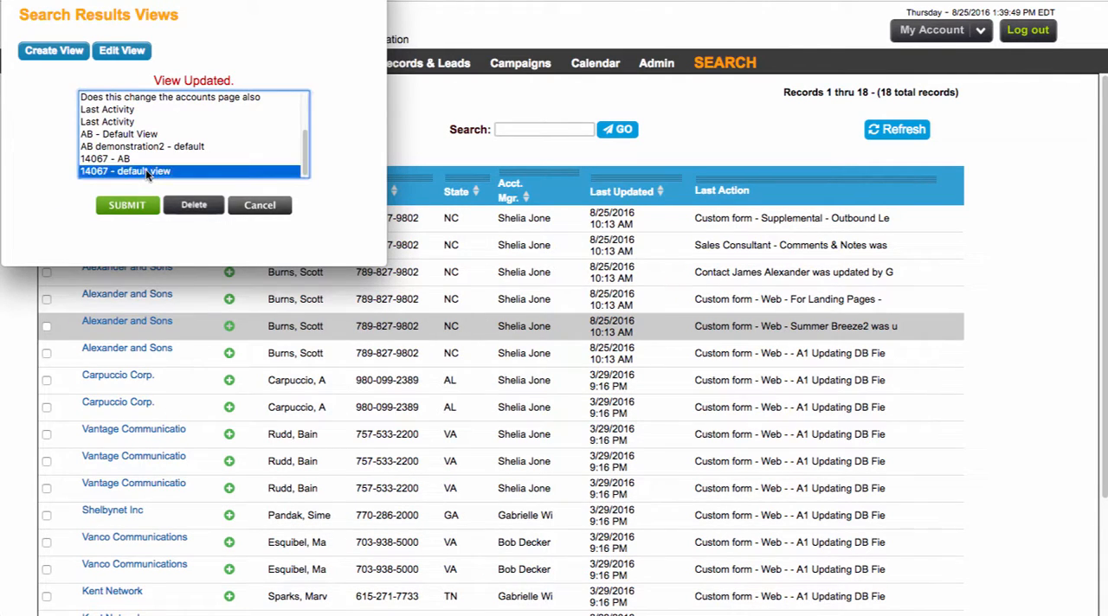
{"action": "left_click", "coordinate": [127, 208]}
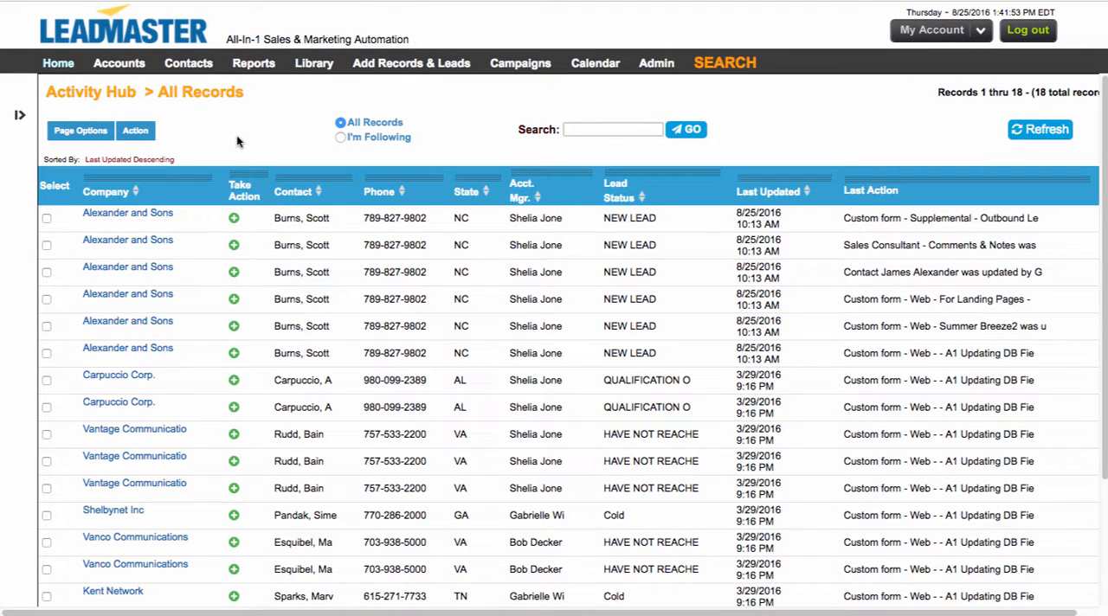
Step: Look over the available record actions and select the first Alexander and Sons record
{"action": "left_click", "coordinate": [149, 134]}
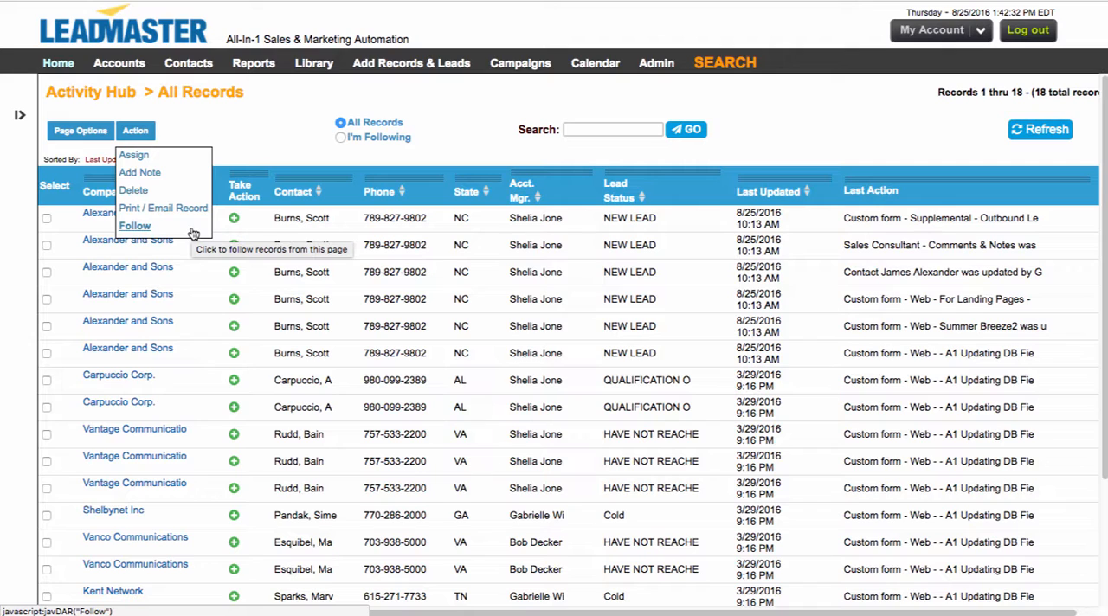
{"action": "triple_click", "coordinate": [412, 136]}
{"action": "left_click", "coordinate": [278, 137]}
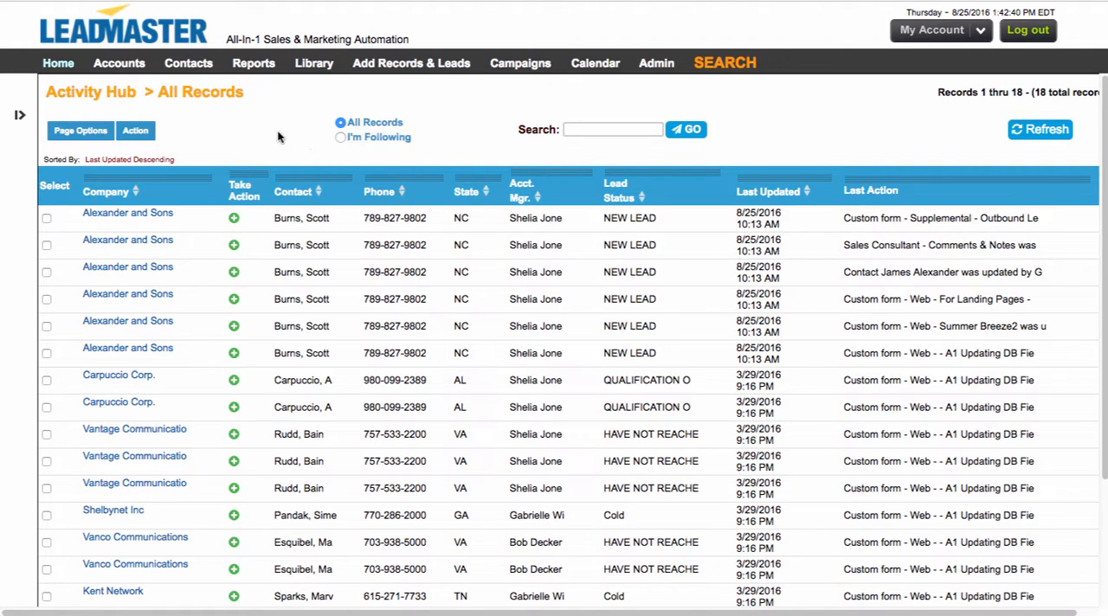
{"action": "left_click", "coordinate": [47, 219]}
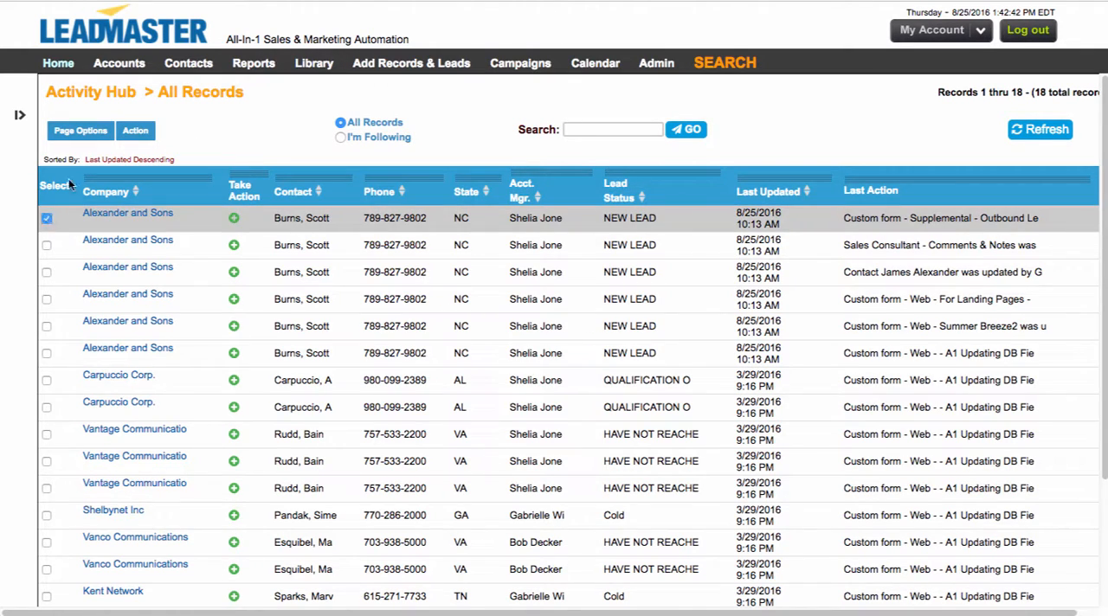
Step: Try assigning the selected record to an account manager in the Gulf group, and cancel the assignment
{"action": "left_click", "coordinate": [135, 131]}
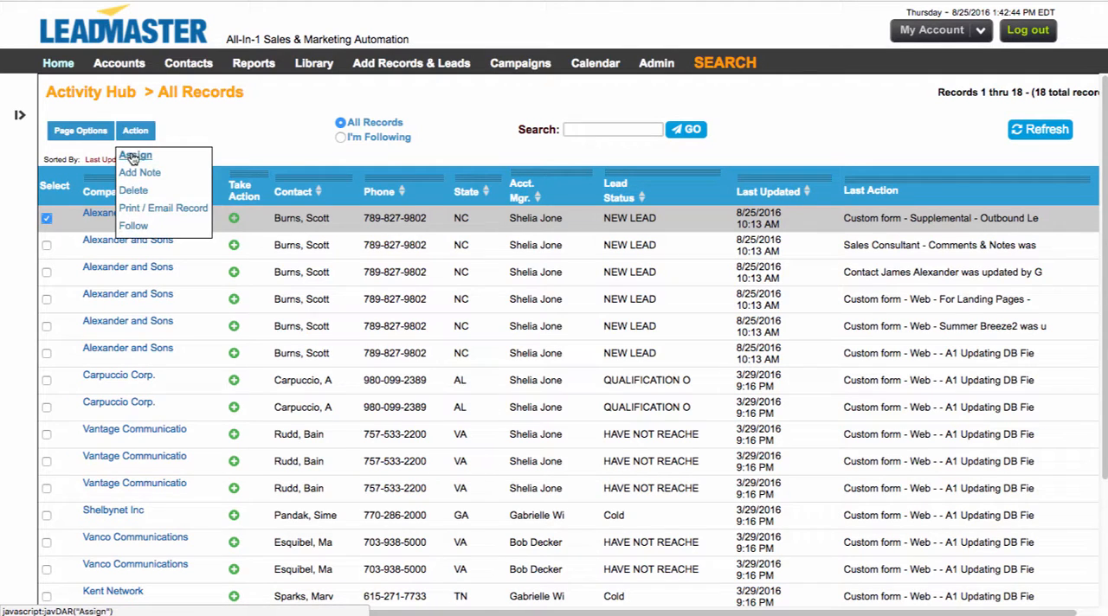
{"action": "left_click", "coordinate": [134, 156]}
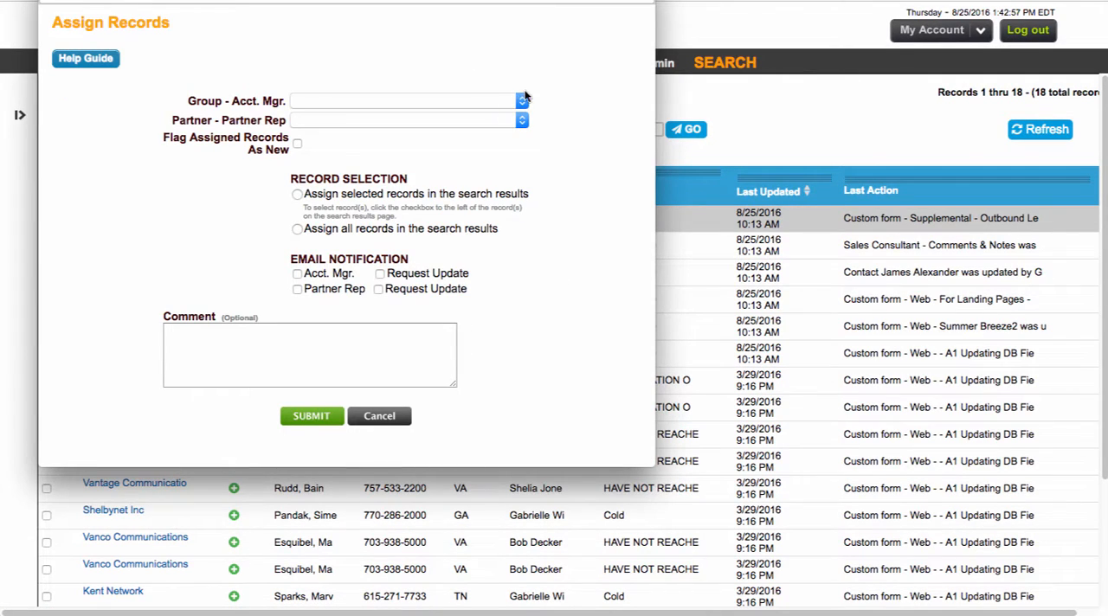
{"action": "left_click", "coordinate": [514, 101]}
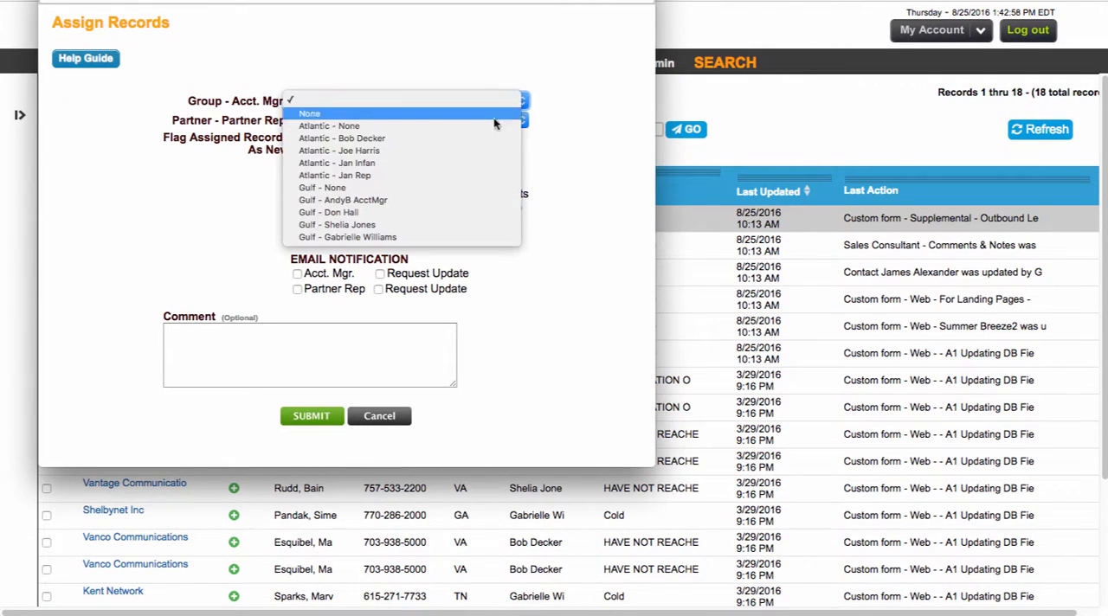
{"action": "left_click", "coordinate": [464, 212]}
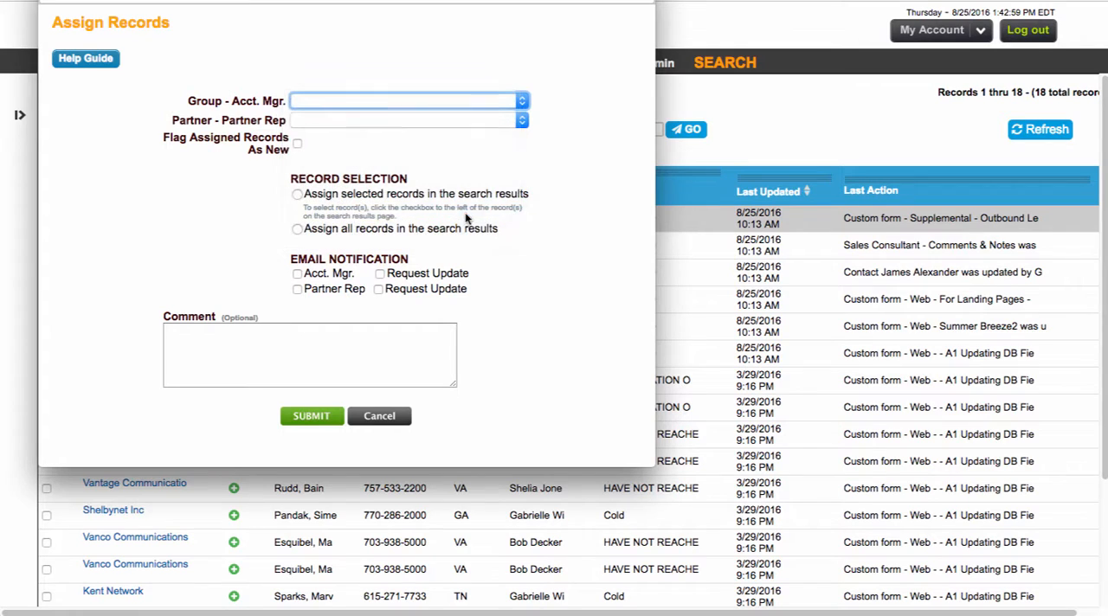
{"action": "left_click", "coordinate": [386, 417]}
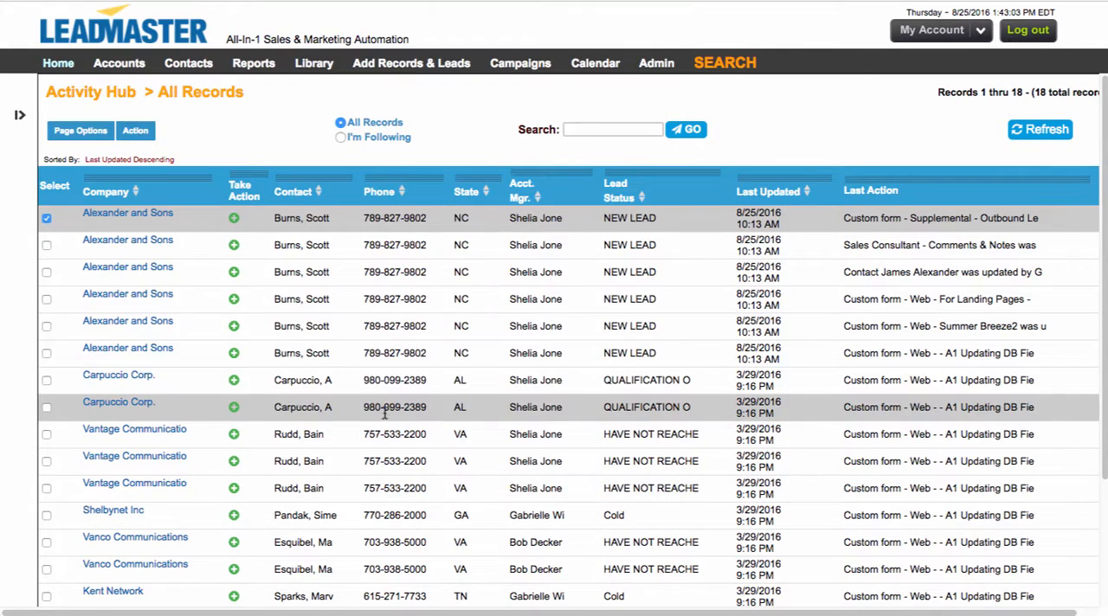
Step: Open the note form for the selected record and cancel it without adding a note
{"action": "left_click", "coordinate": [136, 131]}
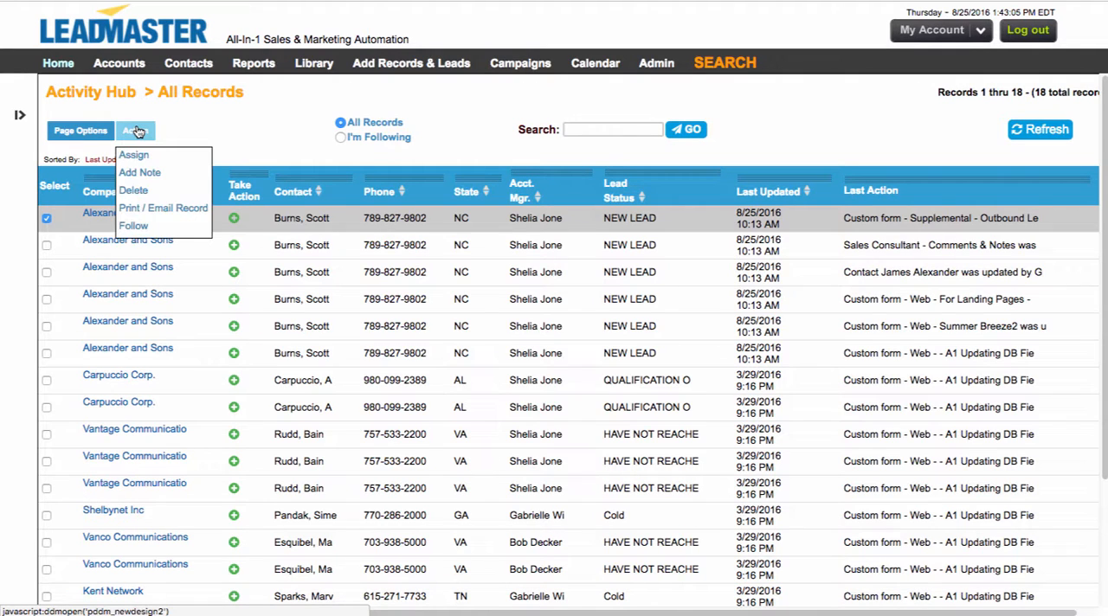
{"action": "left_click", "coordinate": [132, 174]}
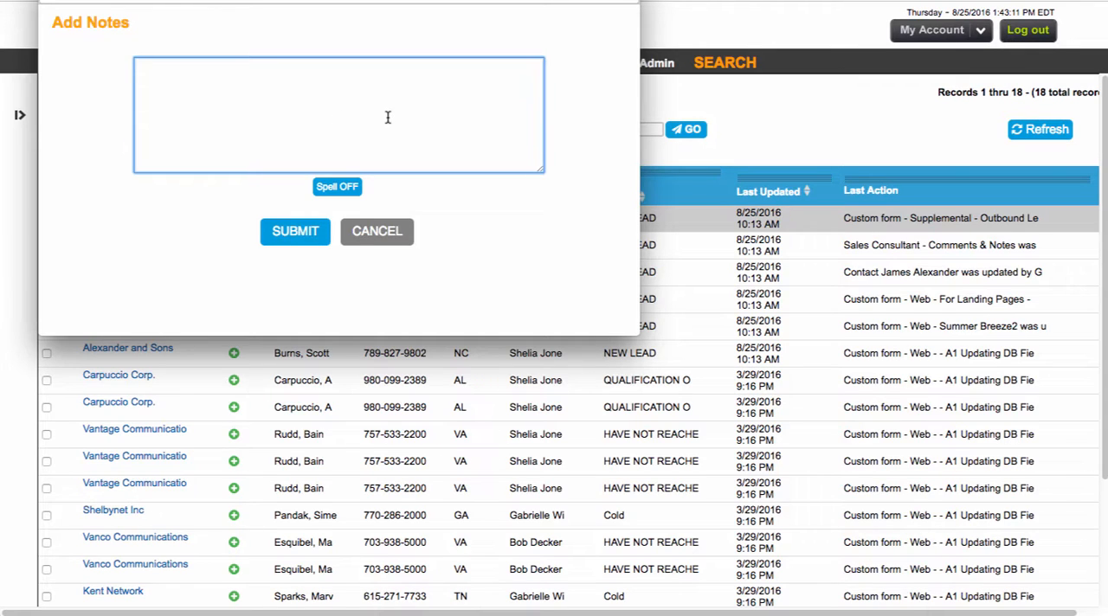
{"action": "left_click", "coordinate": [383, 233]}
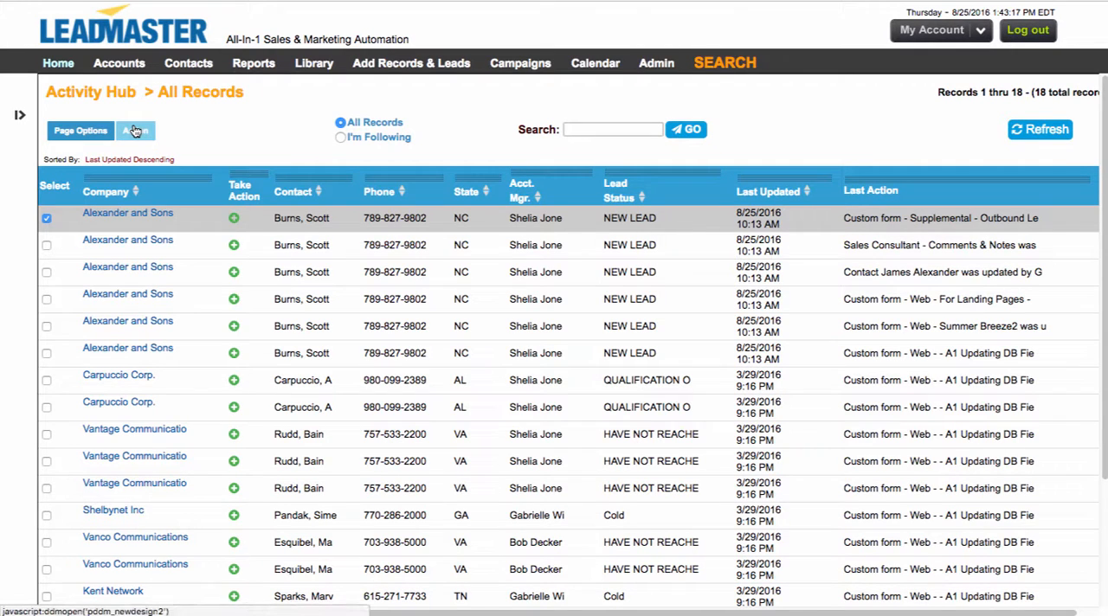
Step: Delete the selected first Alexander and Sons record from the Activity Hub
{"action": "left_click", "coordinate": [134, 130]}
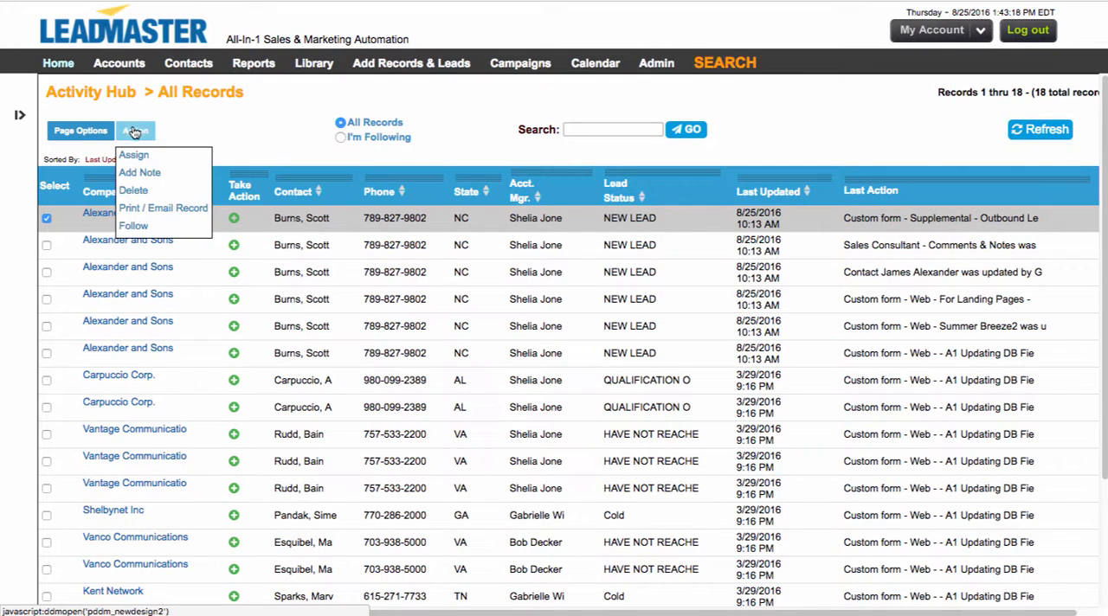
{"action": "left_click", "coordinate": [133, 190]}
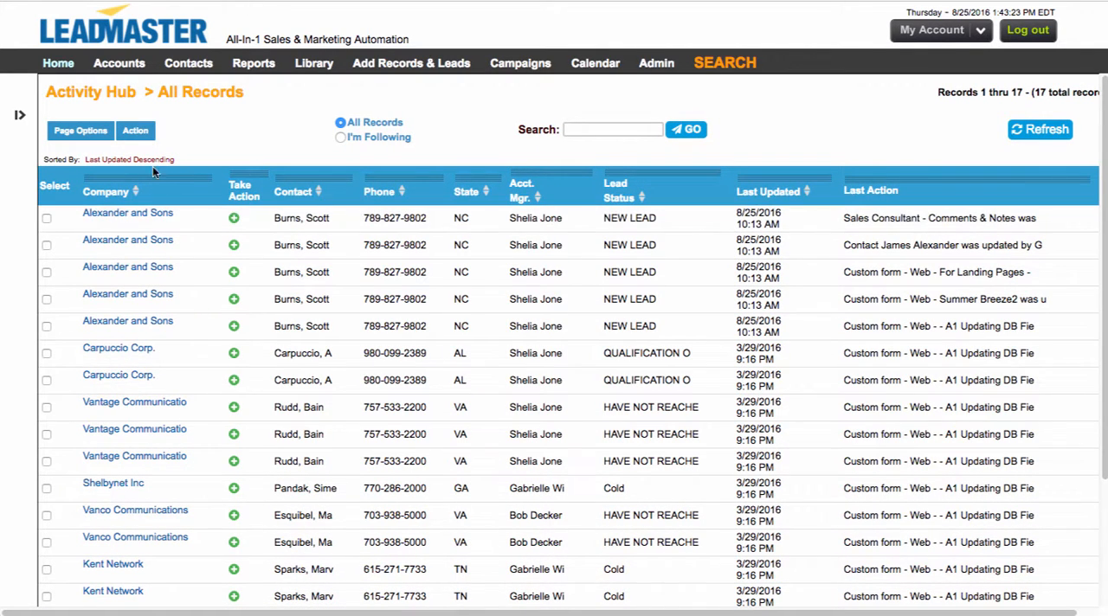
Step: Select the first Alexander and Sons record, open its print and email view, examine it and close it
{"action": "left_click", "coordinate": [47, 218]}
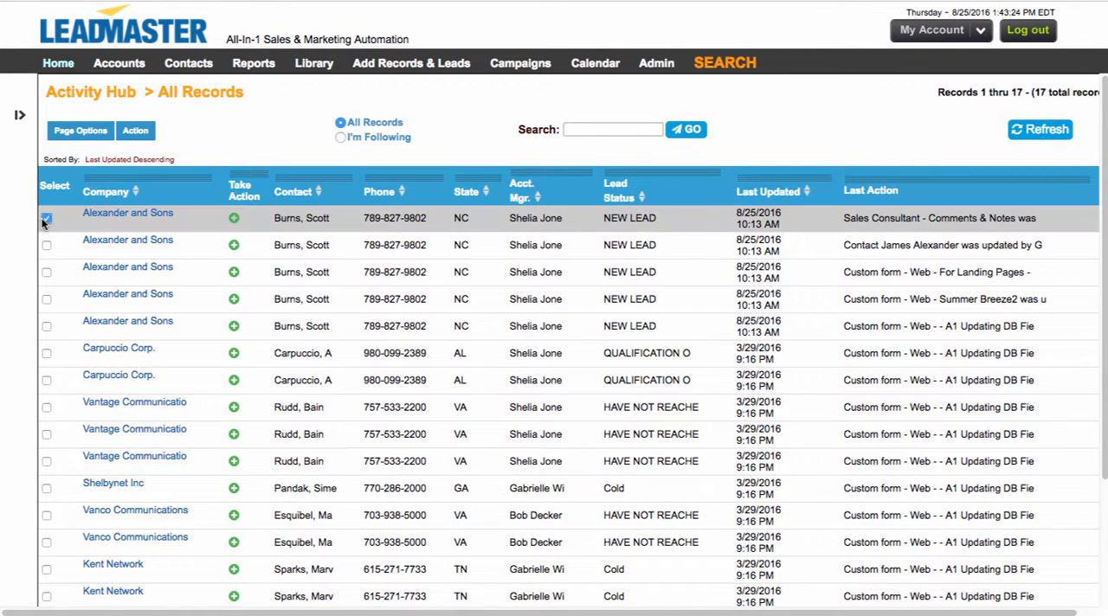
{"action": "left_click", "coordinate": [137, 130]}
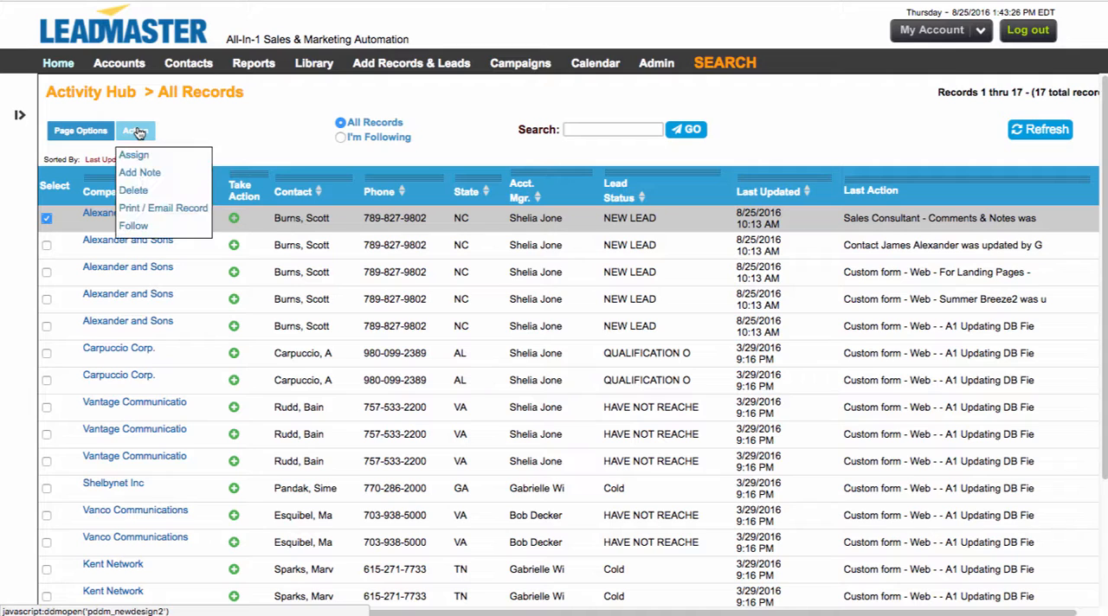
{"action": "left_click", "coordinate": [151, 210]}
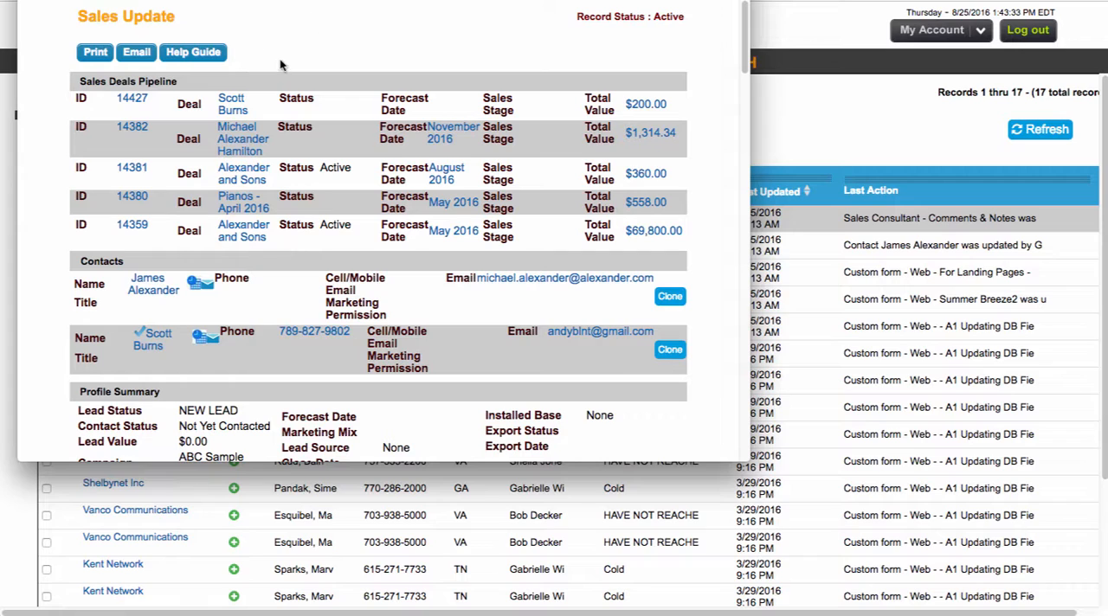
{"action": "left_click_drag", "start_coordinate": [87, 16], "coordinate": [182, 17]}
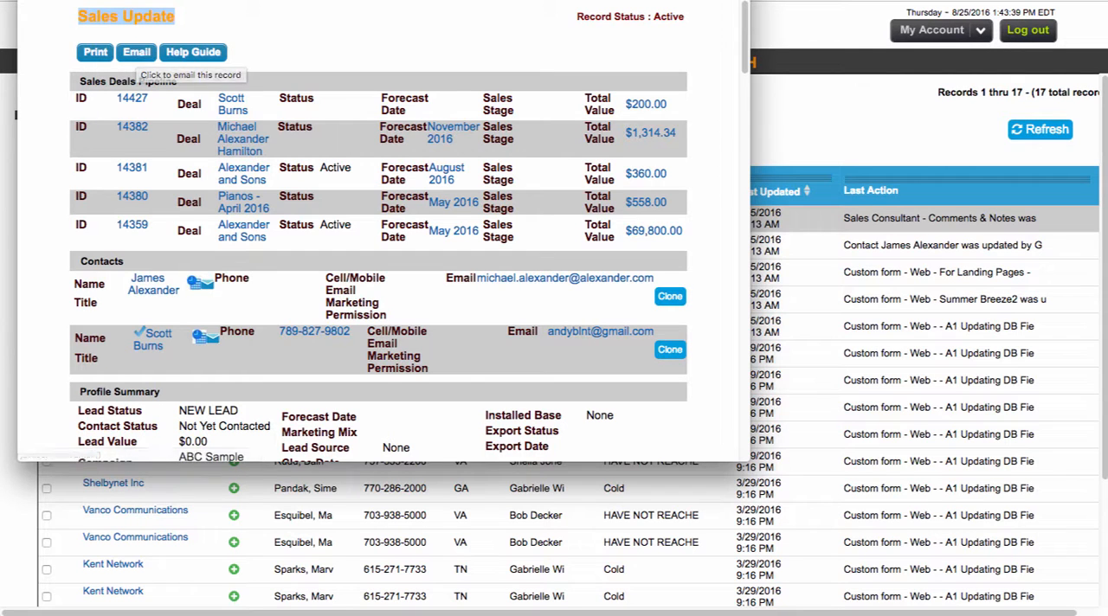
{"action": "key", "text": "super+w"}
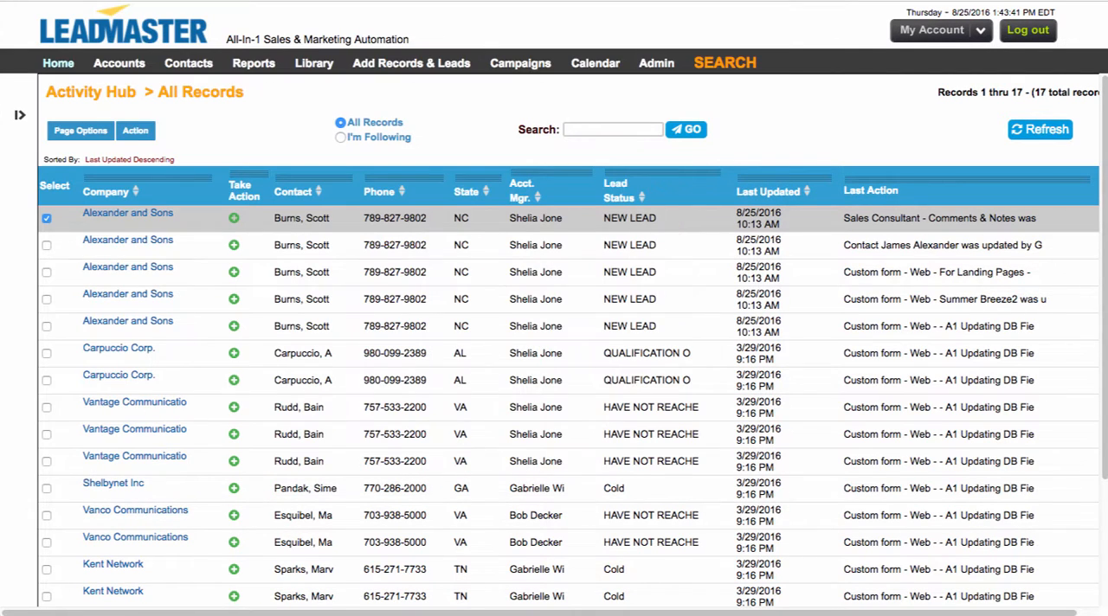
Step: Filter the Activity Hub to the followed records and unfollow the Shelbynet Inc record
{"action": "left_click", "coordinate": [142, 135]}
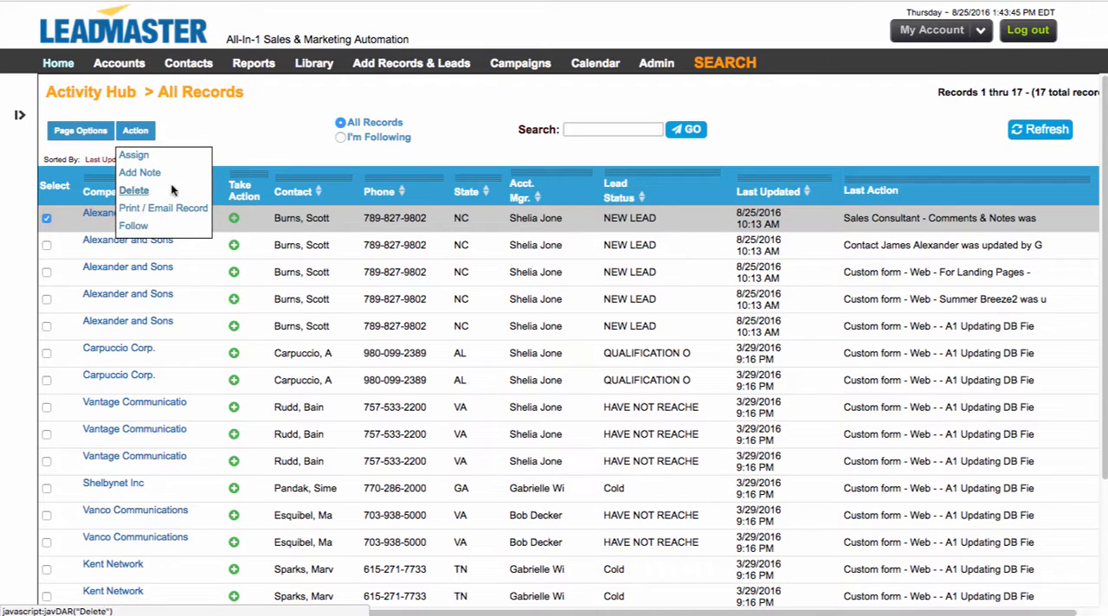
{"action": "left_click", "coordinate": [341, 138]}
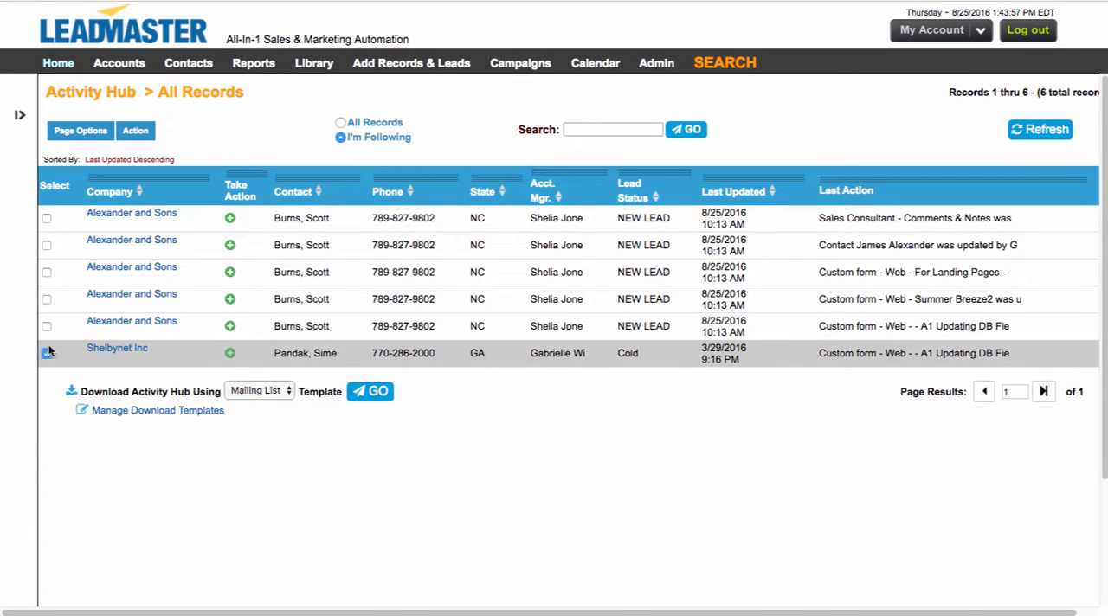
{"action": "left_click", "coordinate": [134, 131]}
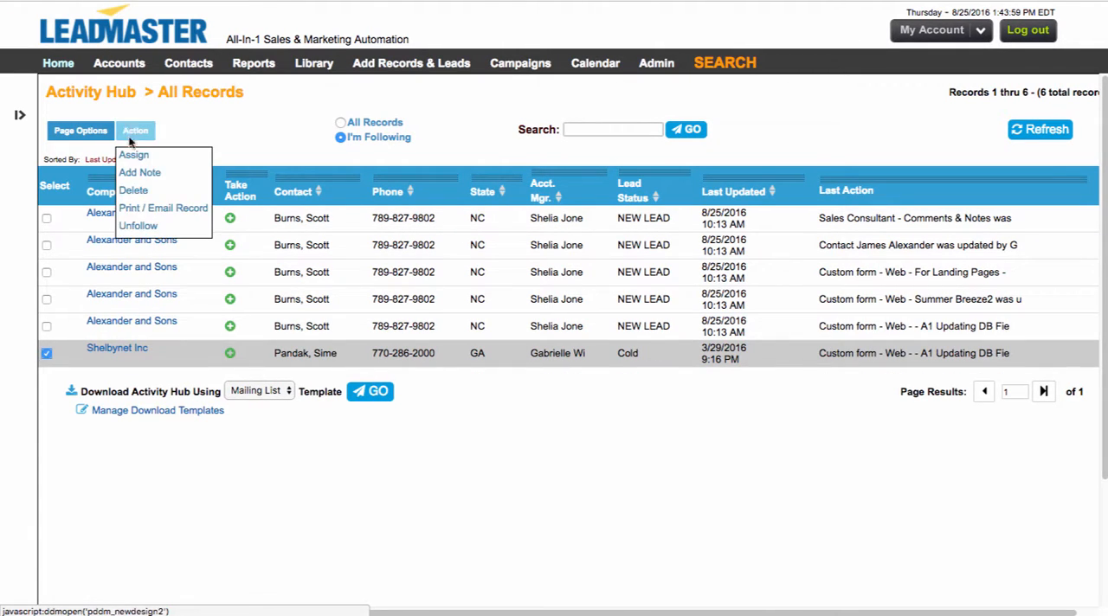
{"action": "left_click", "coordinate": [130, 225]}
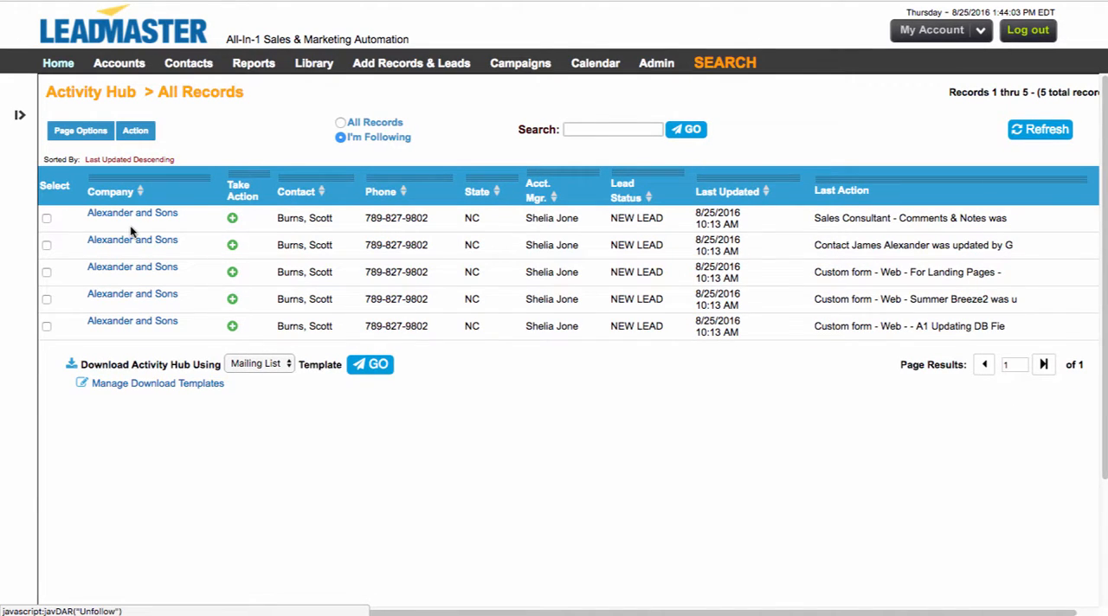
Step: Follow the first Vantage Communications record from the list of all records, and show only the followed records
{"action": "left_click", "coordinate": [341, 124]}
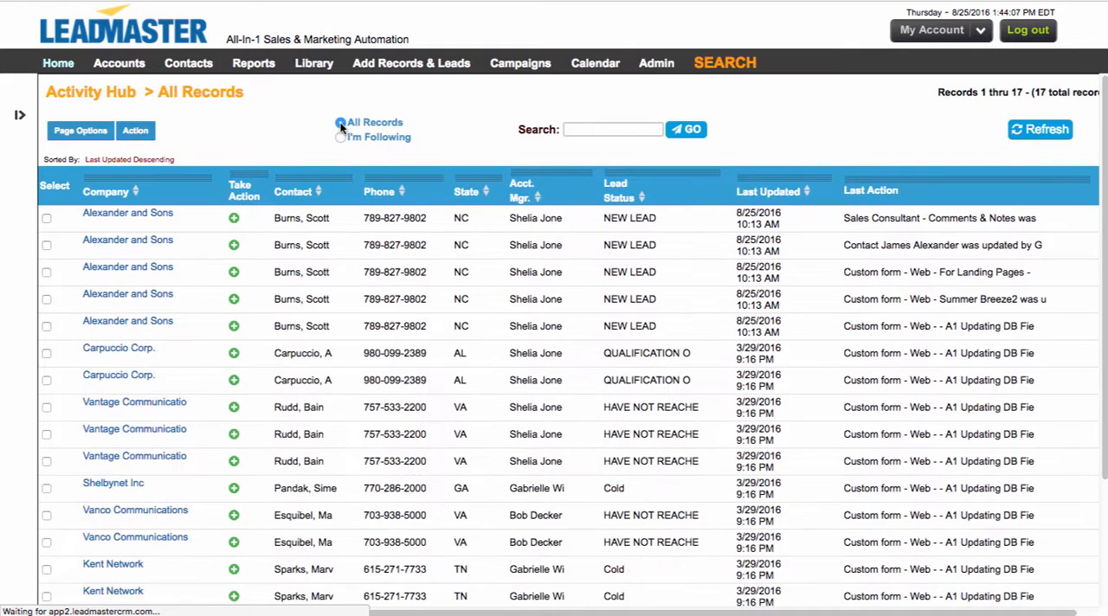
{"action": "left_click", "coordinate": [47, 408]}
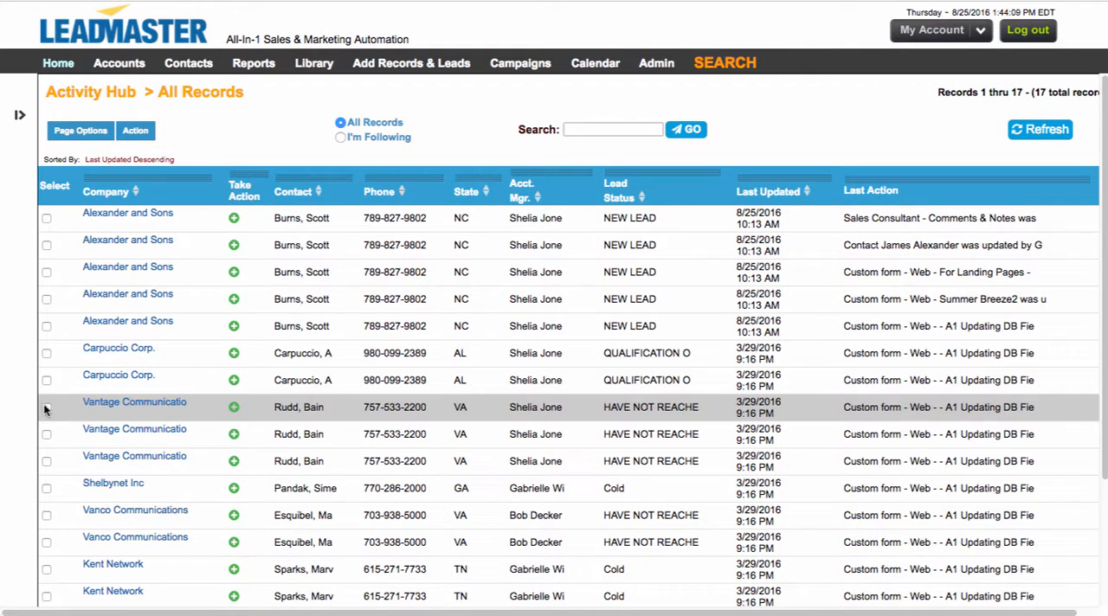
{"action": "left_click", "coordinate": [135, 132]}
{"action": "left_click", "coordinate": [129, 226]}
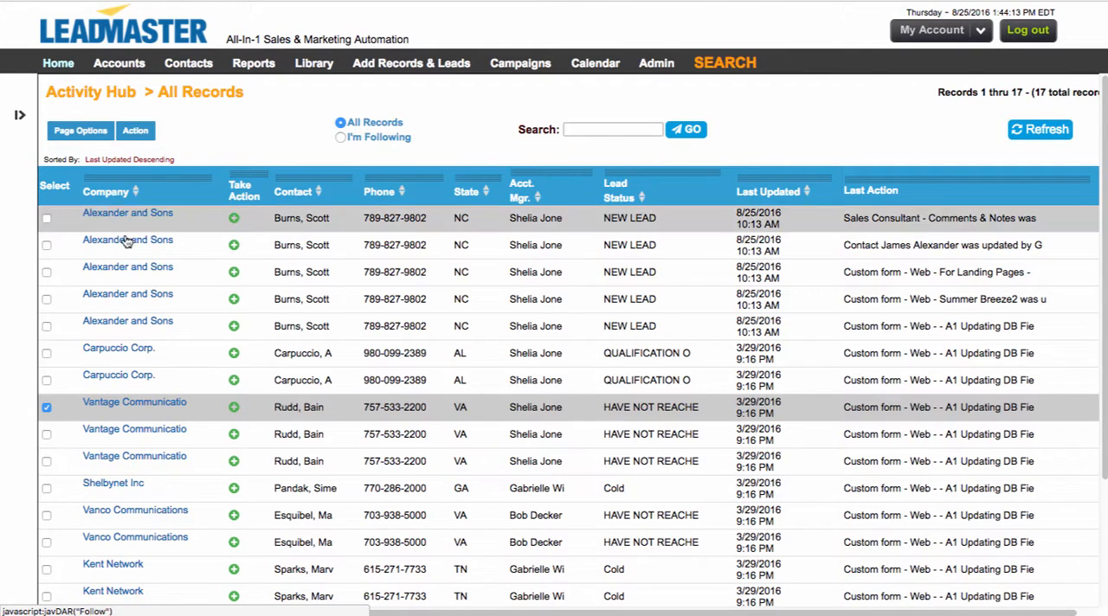
{"action": "left_click", "coordinate": [139, 407]}
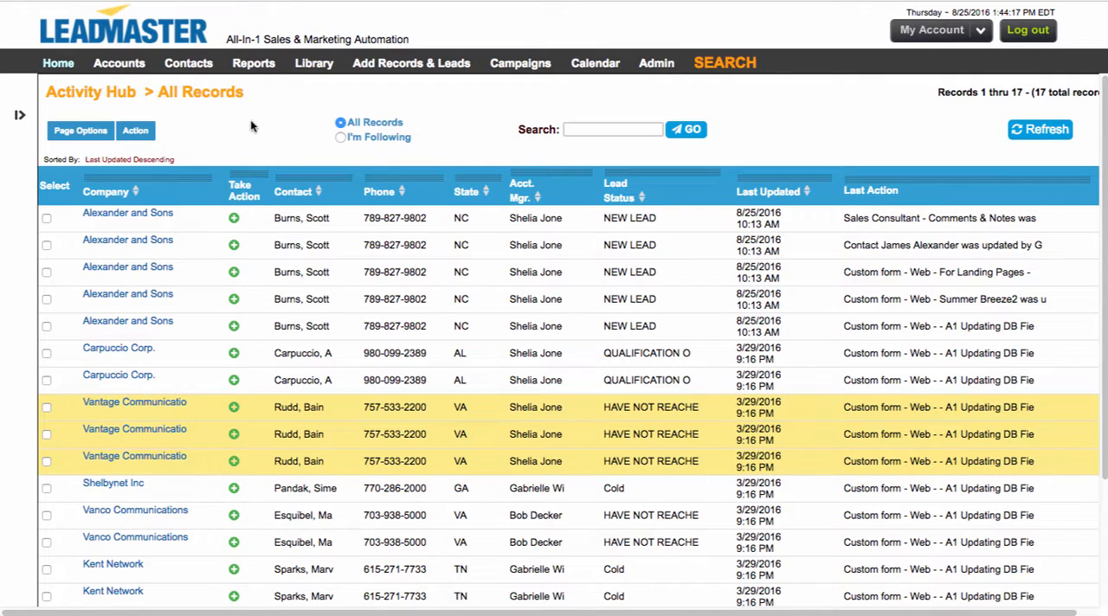
{"action": "left_click", "coordinate": [339, 138]}
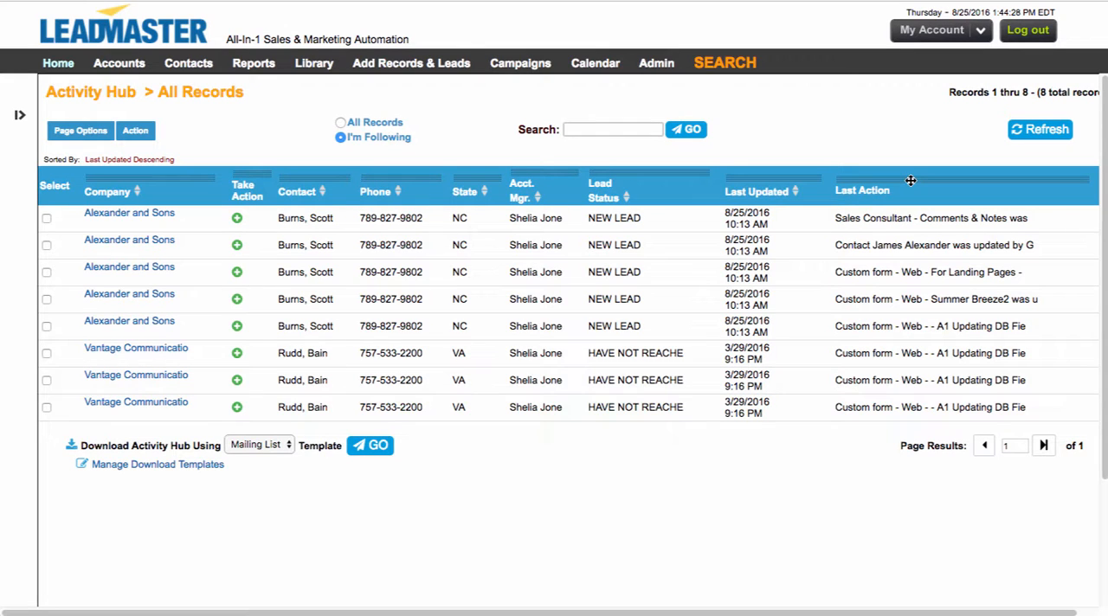
Step: Review the comments and notes of the first Alexander and Sons record, open them for editing and cancel without changes
{"action": "mouse_move", "coordinate": [235, 222]}
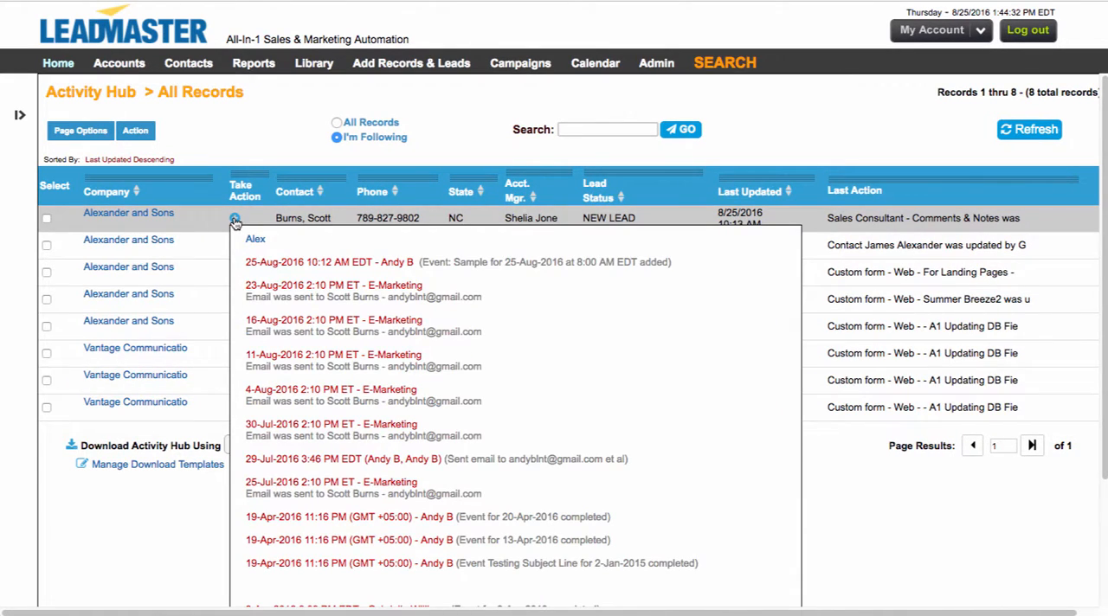
{"action": "mouse_move", "coordinate": [230, 245]}
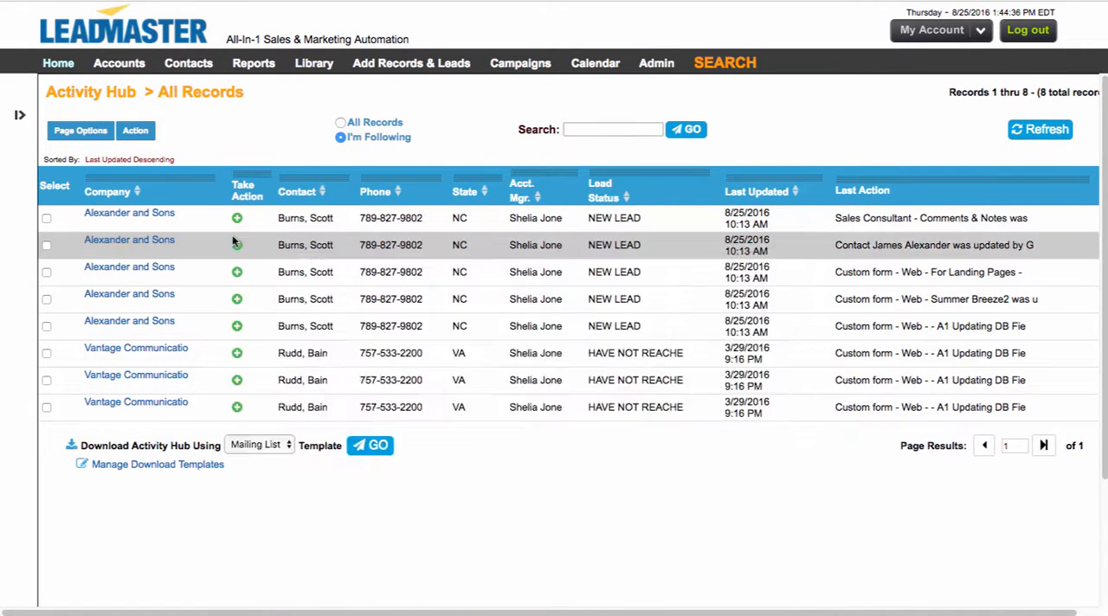
{"action": "left_click", "coordinate": [234, 222]}
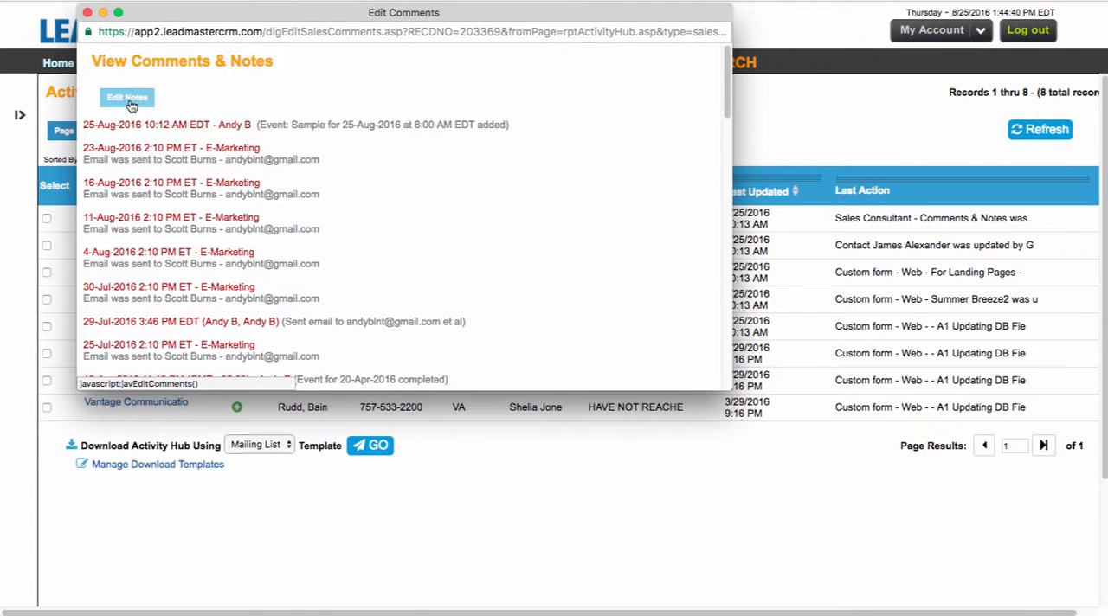
{"action": "scroll", "coordinate": [260, 228], "scroll_direction": "down", "scroll_amount": 10}
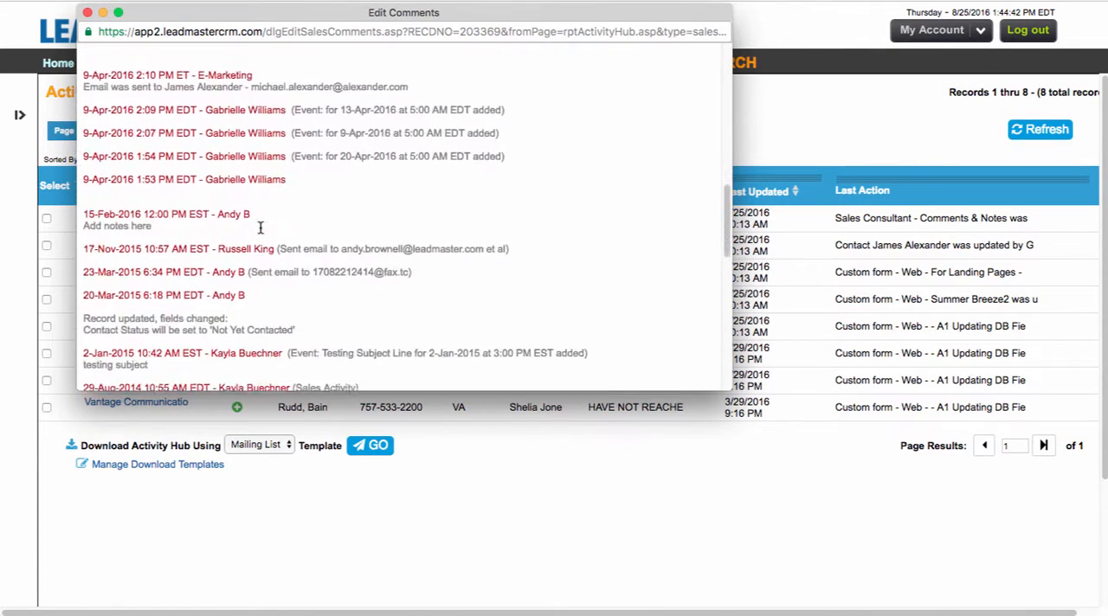
{"action": "scroll", "coordinate": [260, 228], "scroll_direction": "down", "scroll_amount": 5}
{"action": "scroll", "coordinate": [260, 228], "scroll_direction": "up", "scroll_amount": 15}
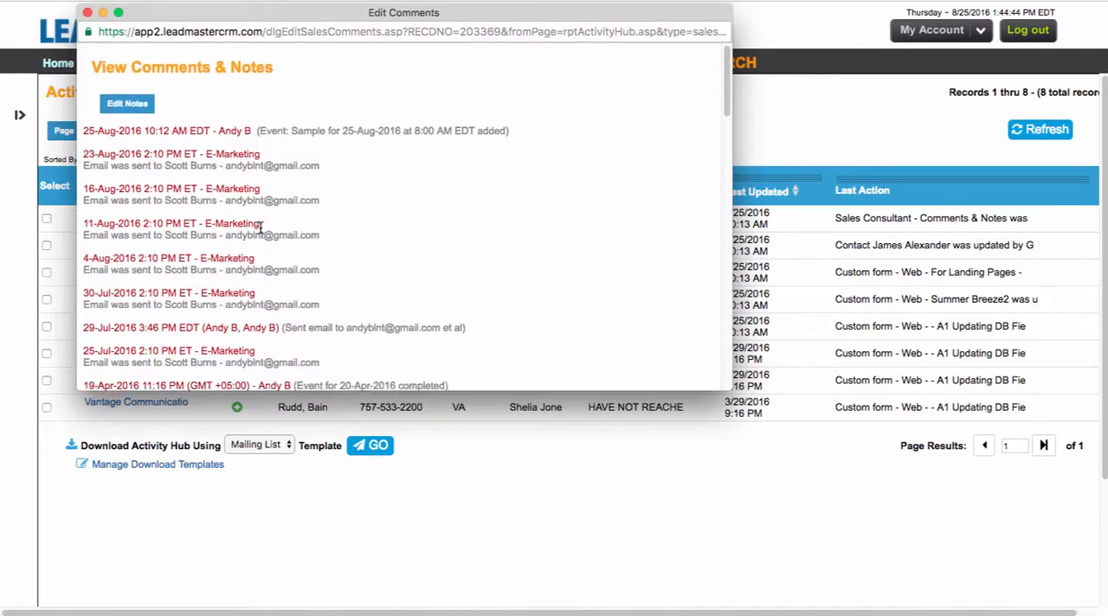
{"action": "left_click", "coordinate": [128, 102]}
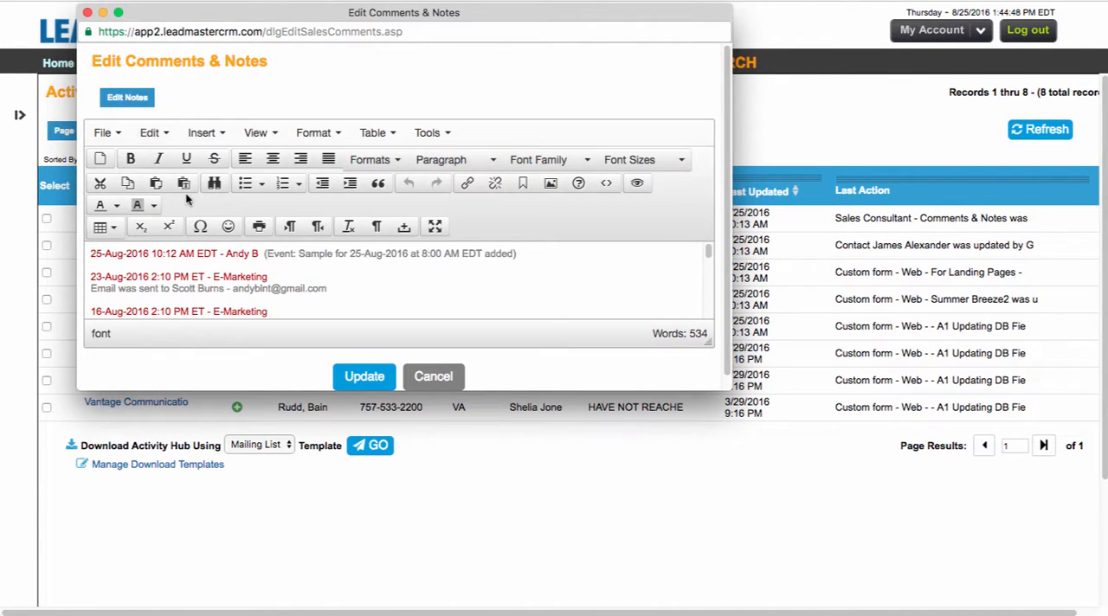
{"action": "left_click", "coordinate": [435, 377]}
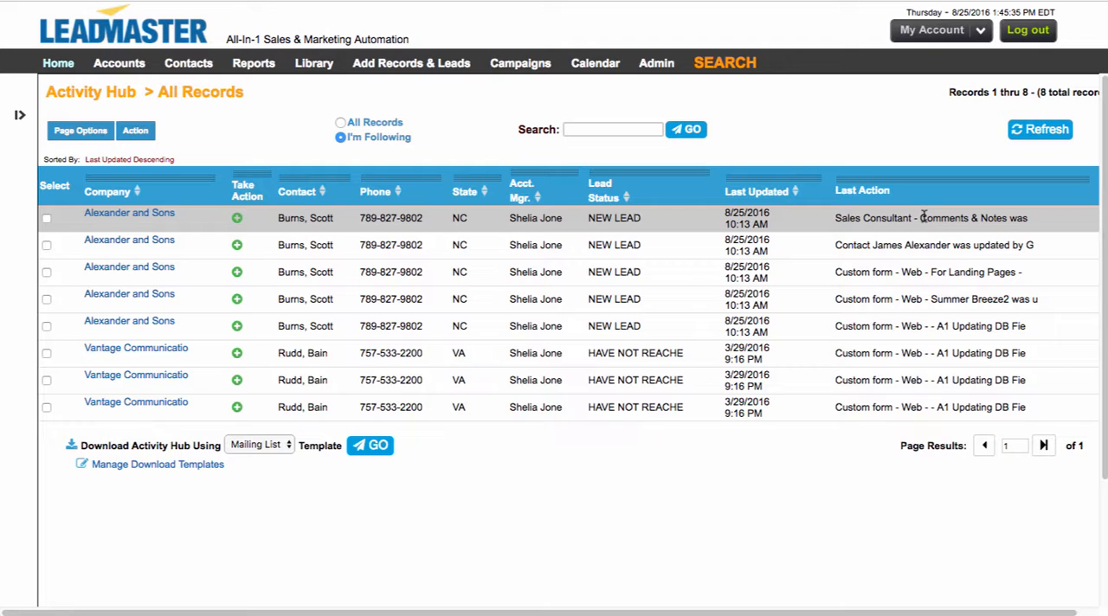
Step: Show all records, search them for "VA" and clear the search
{"action": "left_click", "coordinate": [341, 122]}
{"action": "left_click", "coordinate": [573, 129]}
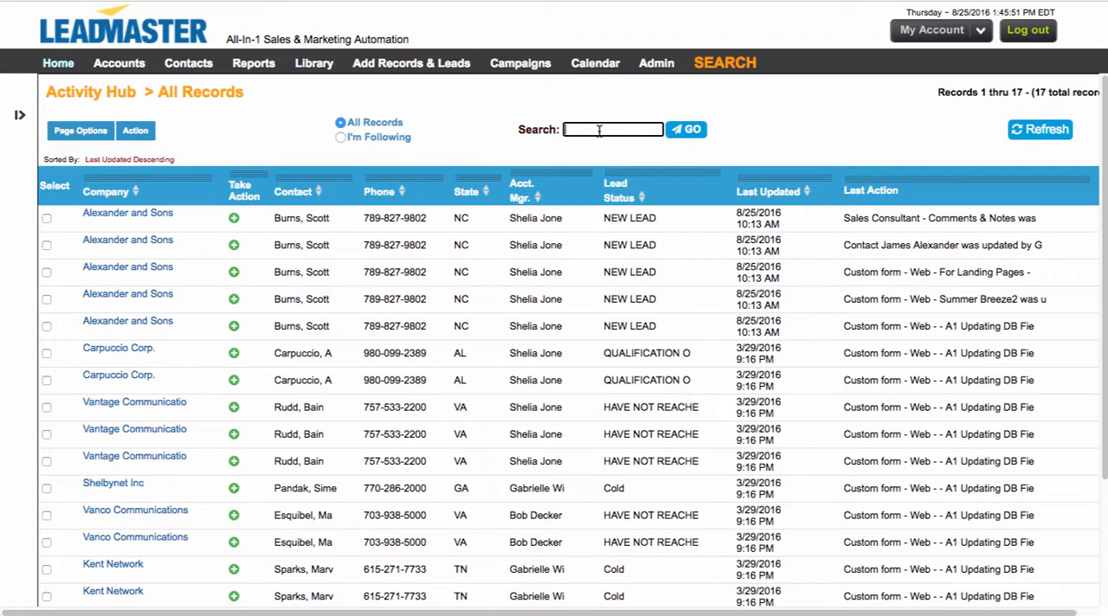
{"action": "type", "text": "VA"}
{"action": "key", "text": "Return"}
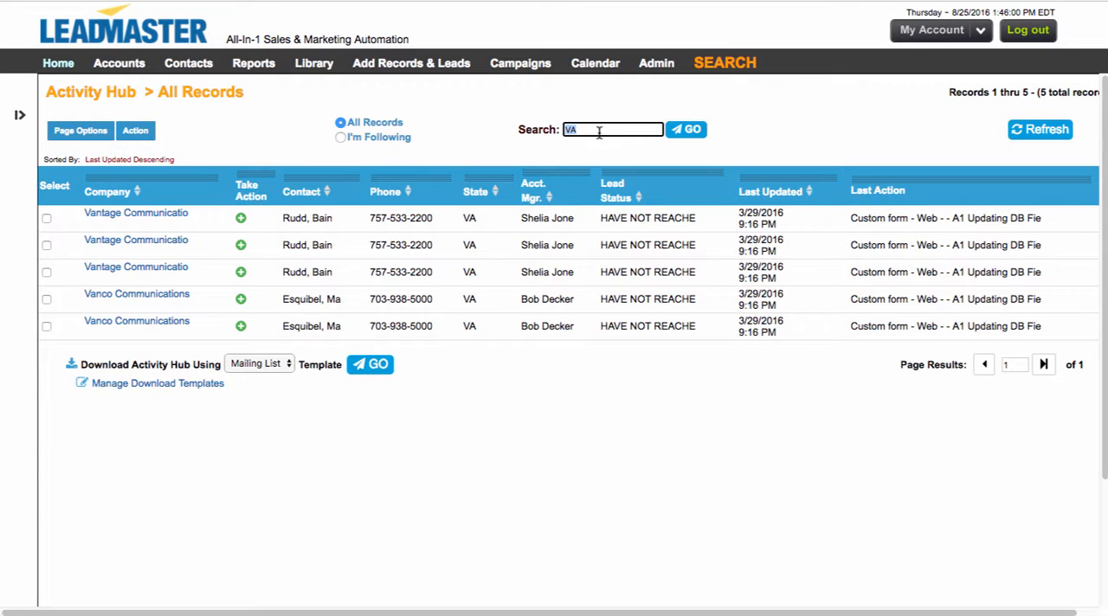
{"action": "left_click", "coordinate": [693, 130]}
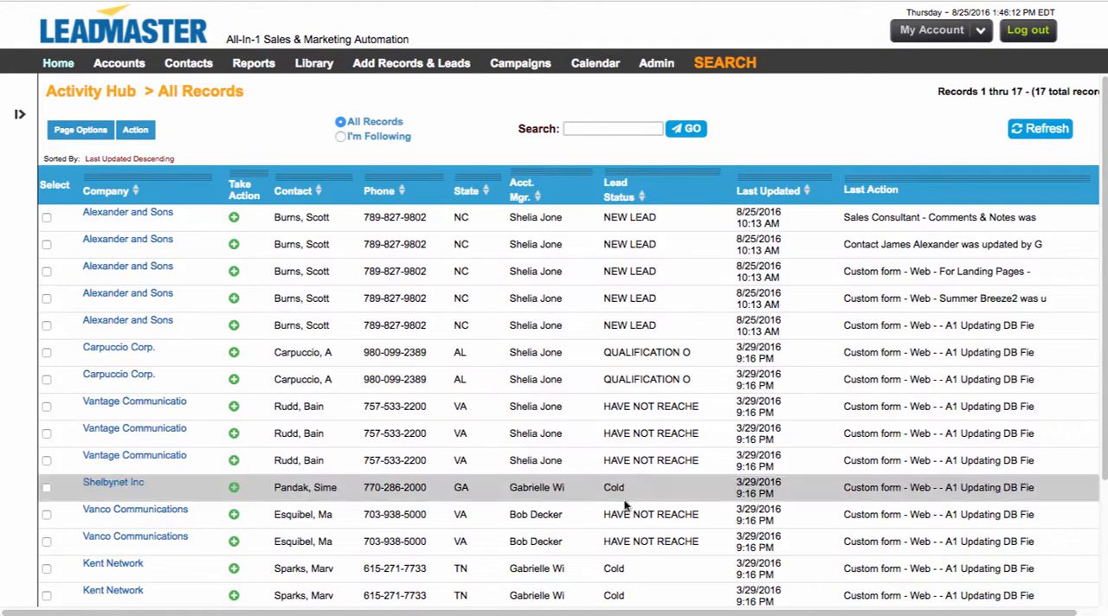
Step: Search the Activity Hub for "Cold" records and reset the search to list all records
{"action": "left_click", "coordinate": [620, 130]}
{"action": "type", "text": "Cold"}
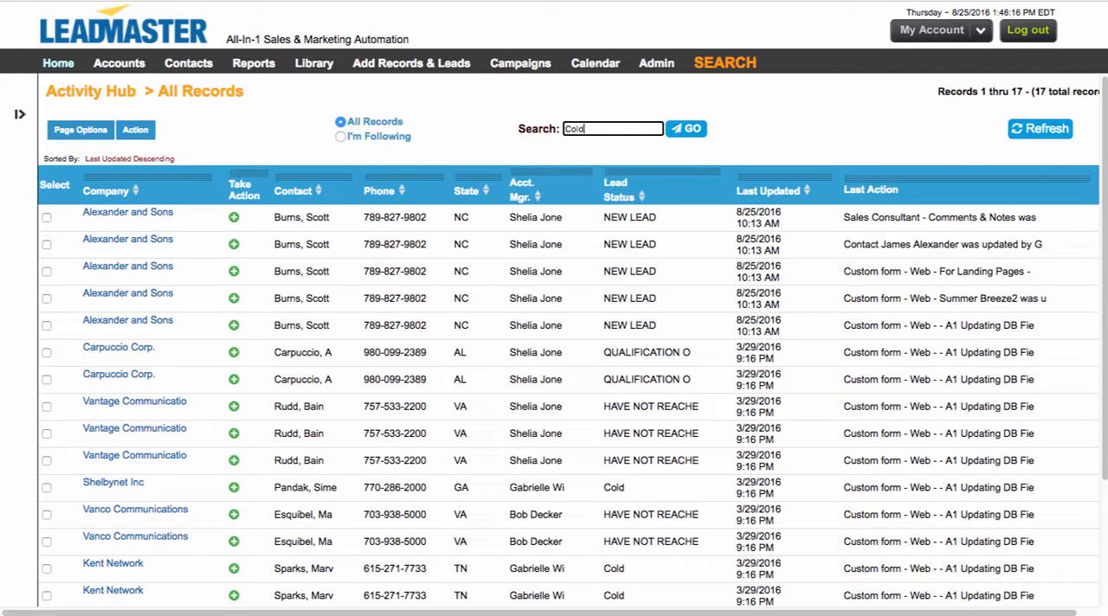
{"action": "left_click", "coordinate": [686, 129]}
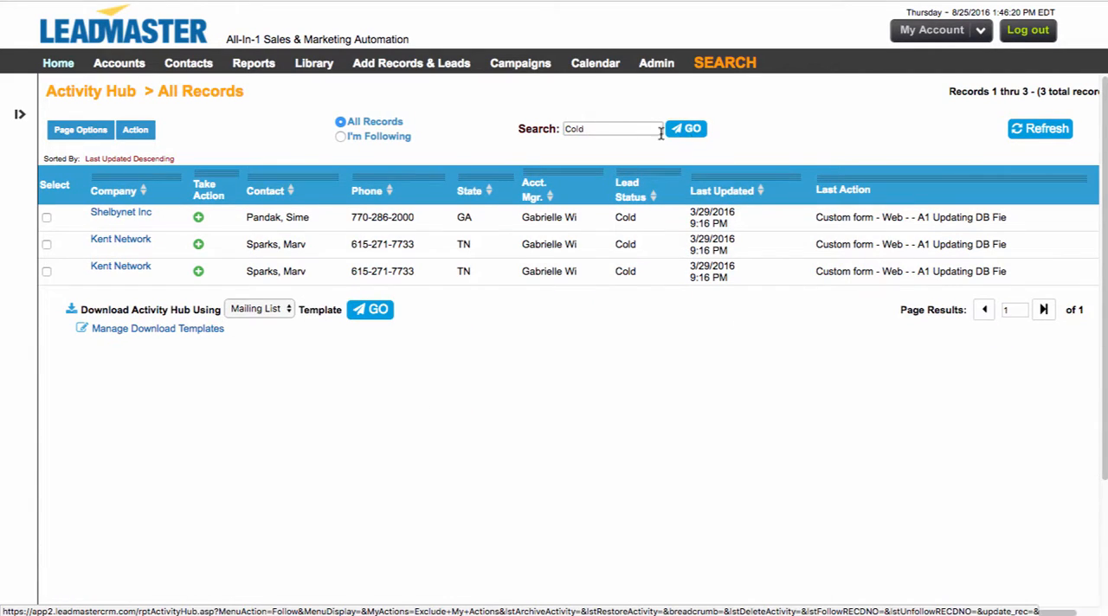
{"action": "left_click_drag", "start_coordinate": [594, 133], "coordinate": [522, 126]}
{"action": "key", "text": "BackSpace"}
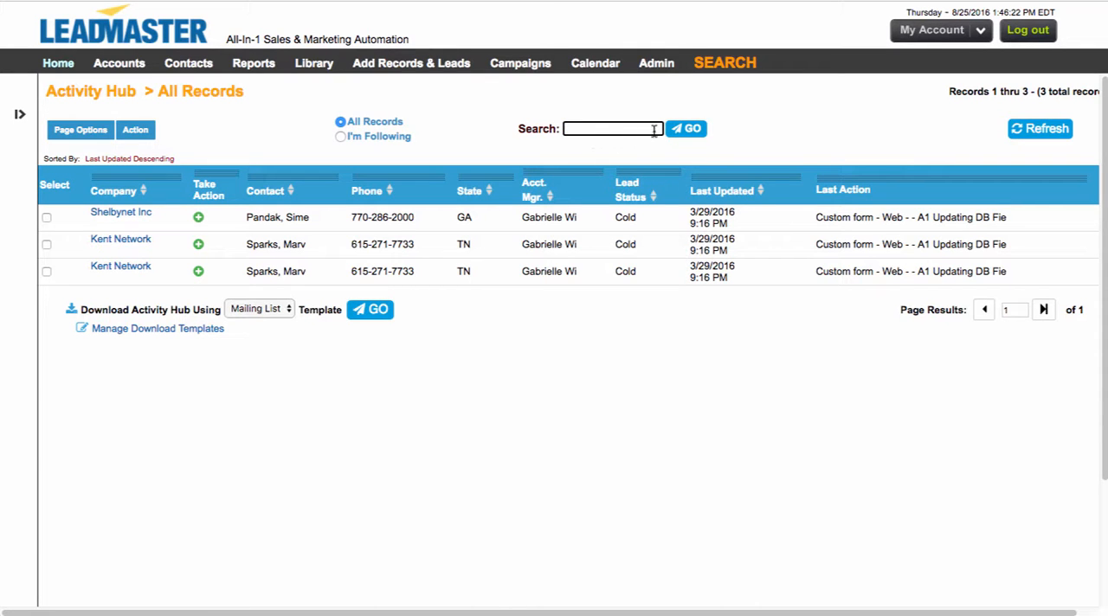
{"action": "left_click", "coordinate": [686, 129]}
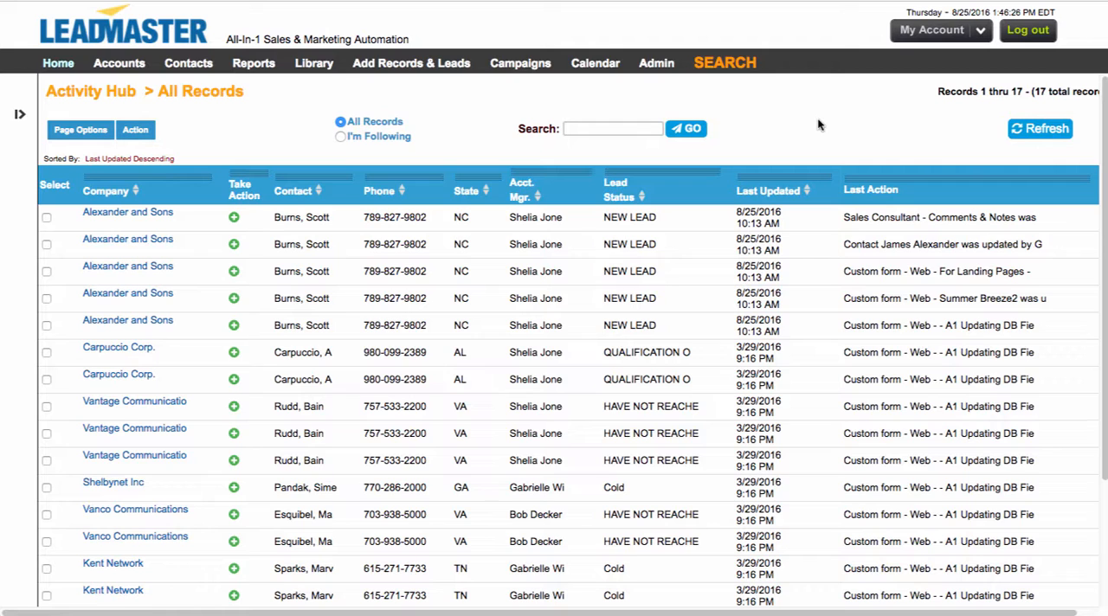
Step: Refresh the Activity Hub and look over the template choices for downloading the report, keeping Mailing List
{"action": "left_click", "coordinate": [1027, 130]}
{"action": "scroll", "coordinate": [658, 225], "scroll_direction": "down", "scroll_amount": 3}
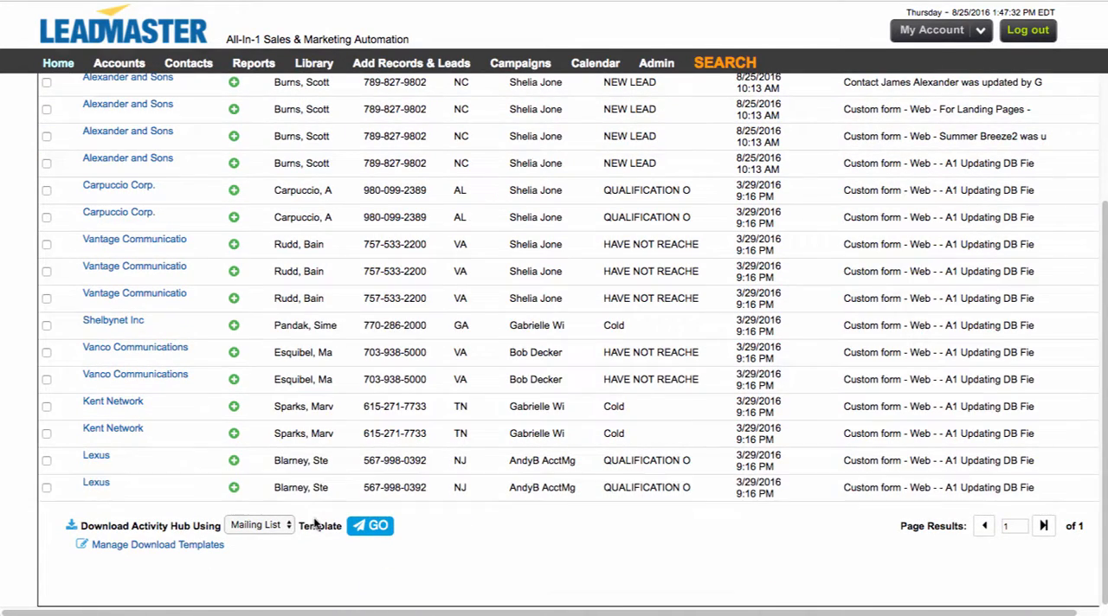
{"action": "left_click", "coordinate": [251, 525]}
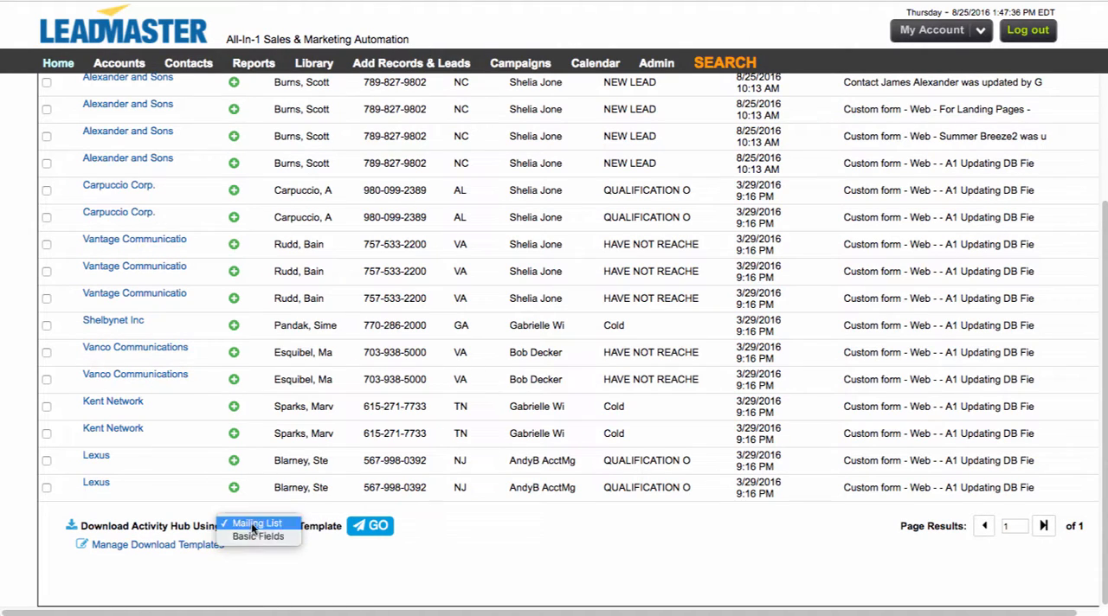
{"action": "left_click", "coordinate": [273, 555]}
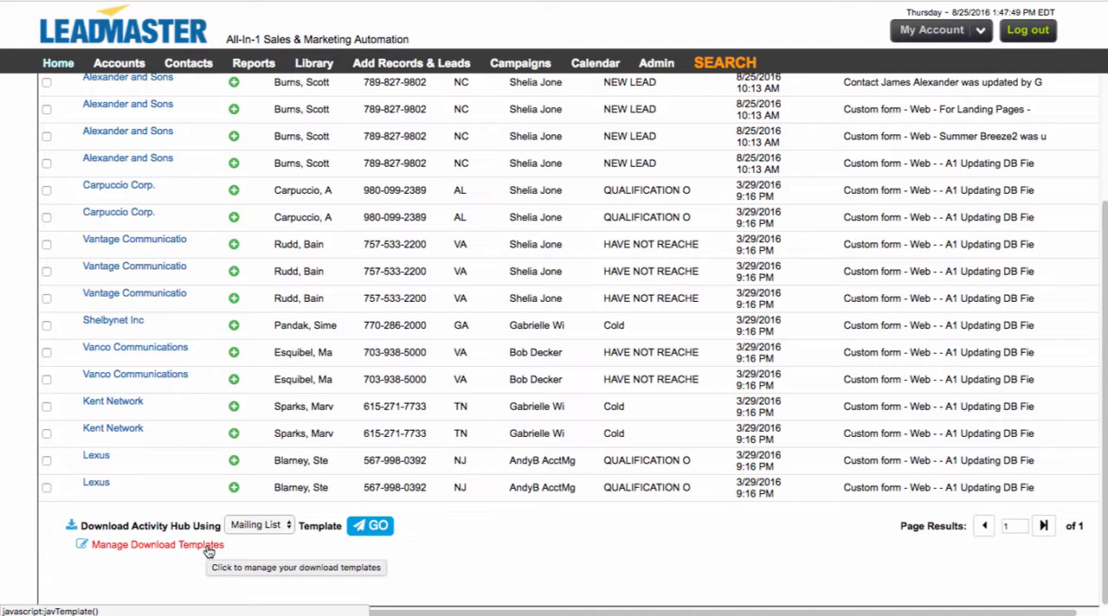
Step: Add a download template named "All Fields" with every field selected, and save it
{"action": "left_click", "coordinate": [208, 546]}
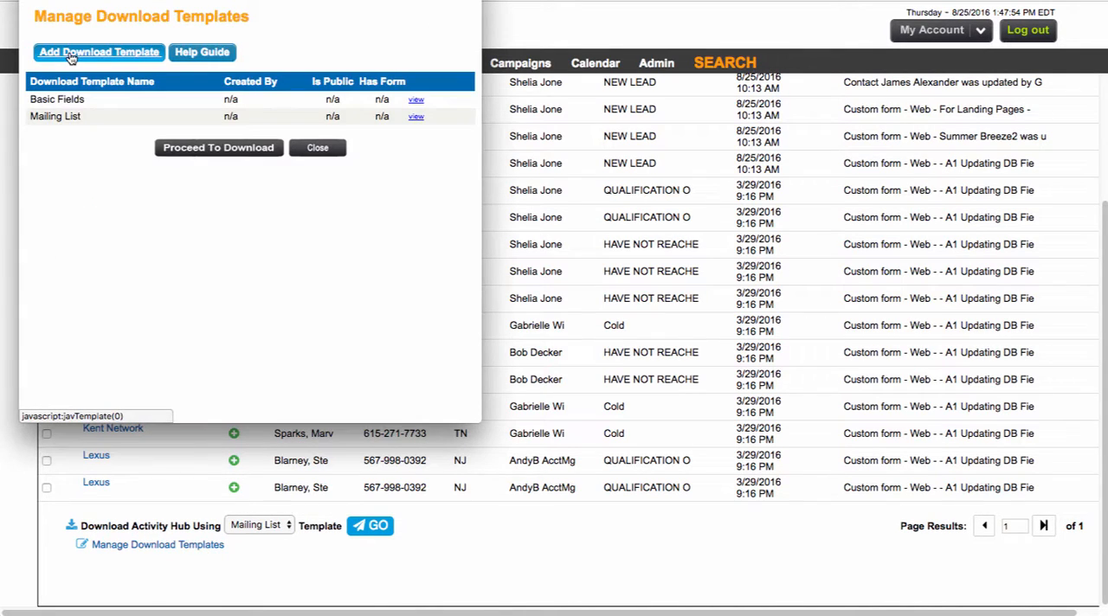
{"action": "left_click", "coordinate": [69, 53]}
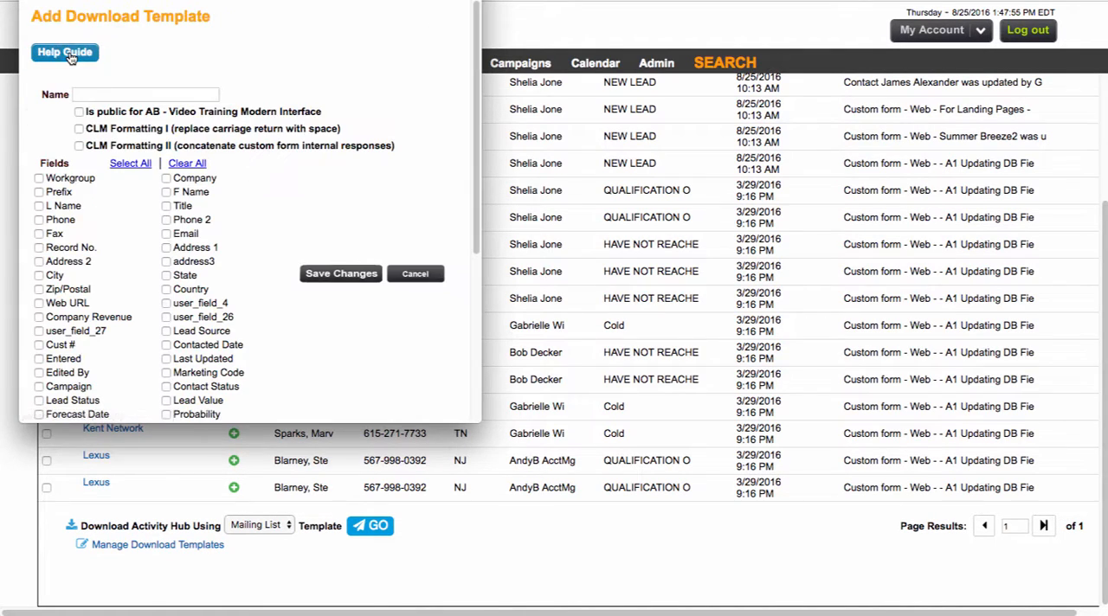
{"action": "left_click", "coordinate": [129, 164]}
{"action": "left_click", "coordinate": [131, 94]}
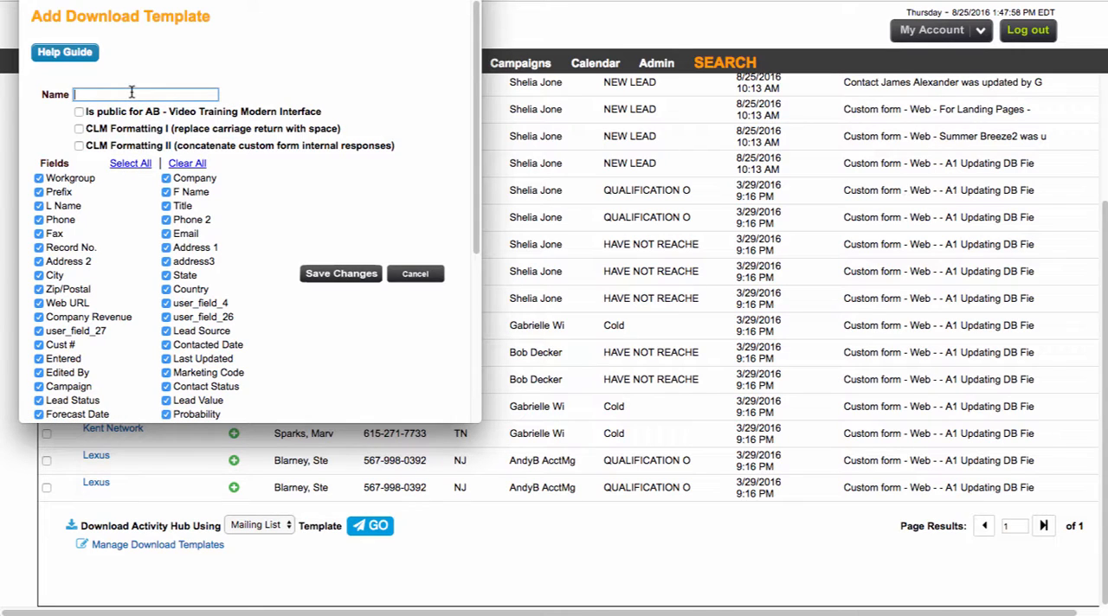
{"action": "type", "text": "All Fields"}
{"action": "left_click", "coordinate": [333, 275]}
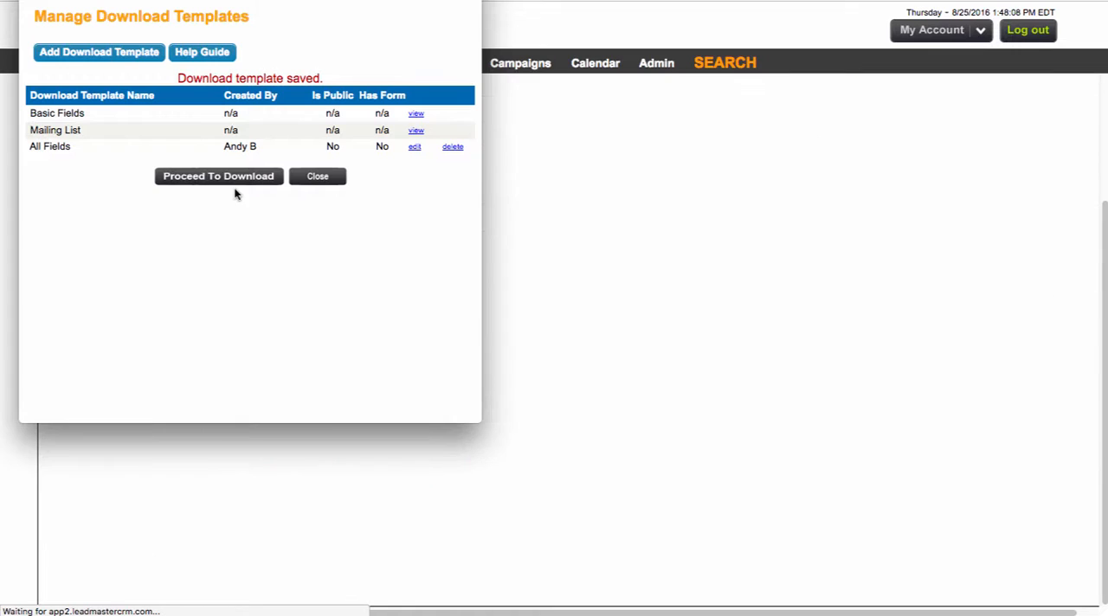
Step: Proceed to downloading the Activity Hub results and submit the download with the All Fields template
{"action": "left_click", "coordinate": [230, 179]}
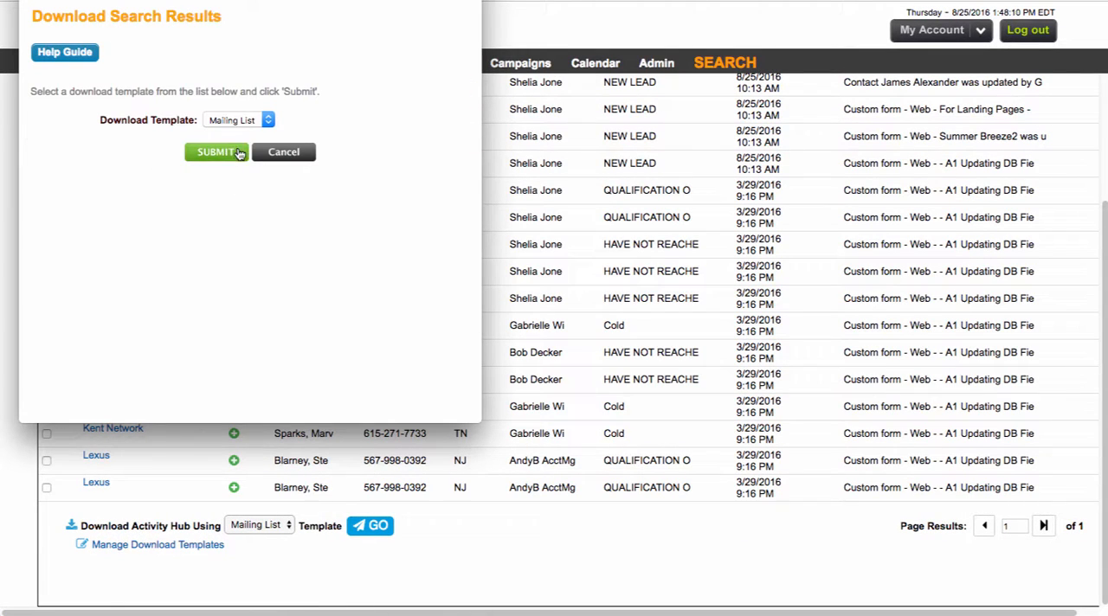
{"action": "left_click", "coordinate": [253, 118]}
{"action": "left_click", "coordinate": [227, 144]}
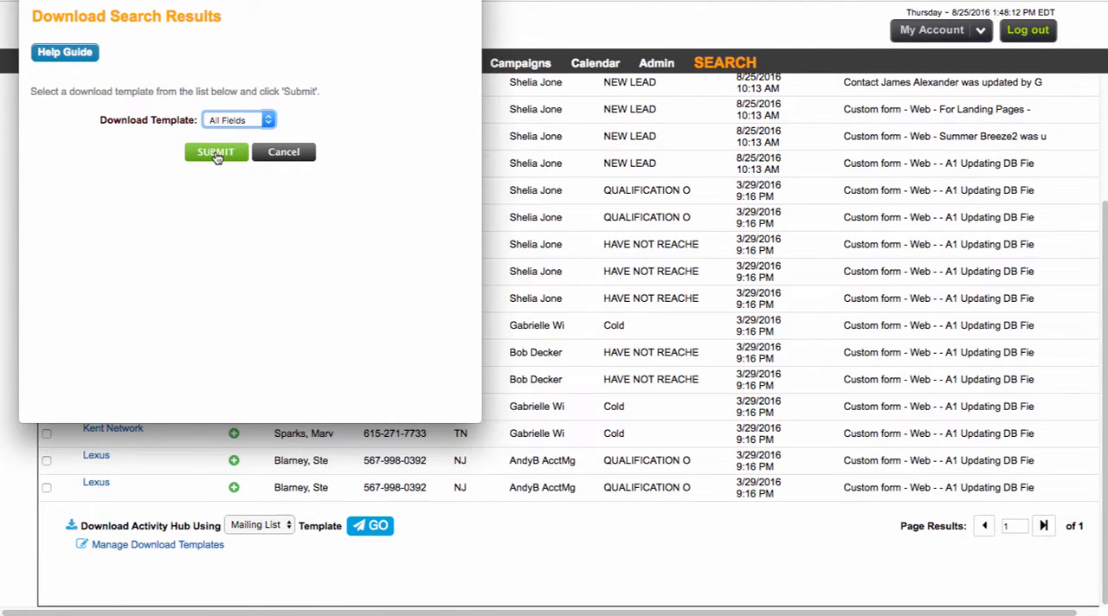
{"action": "left_click", "coordinate": [216, 154]}
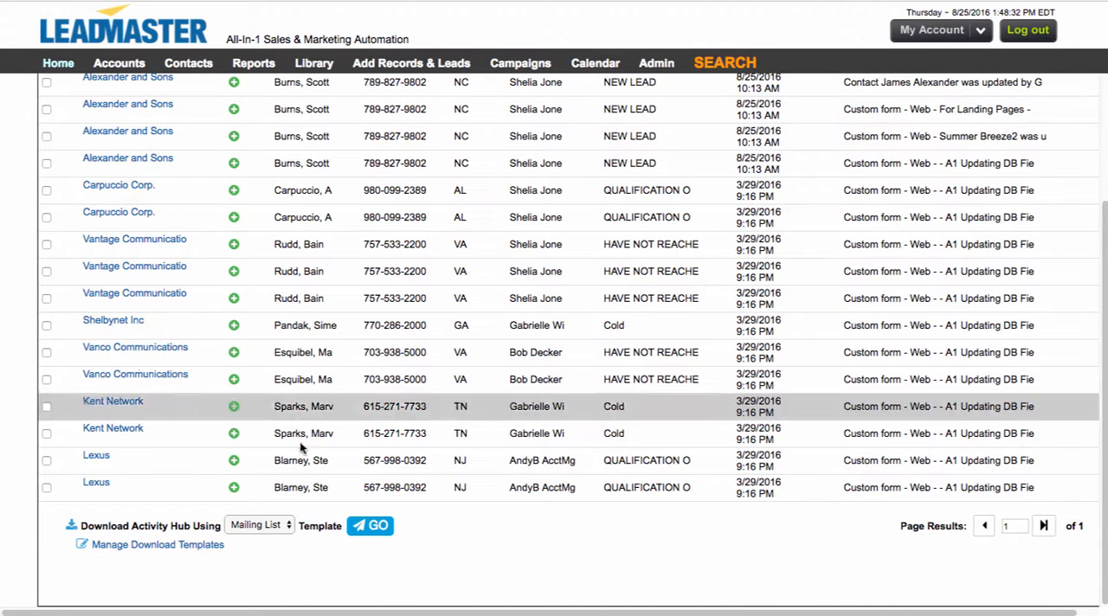
Step: Check the template choices for downloading the report, keeping Mailing List, and highlight the Activity Hub title above the records
{"action": "left_click", "coordinate": [280, 526]}
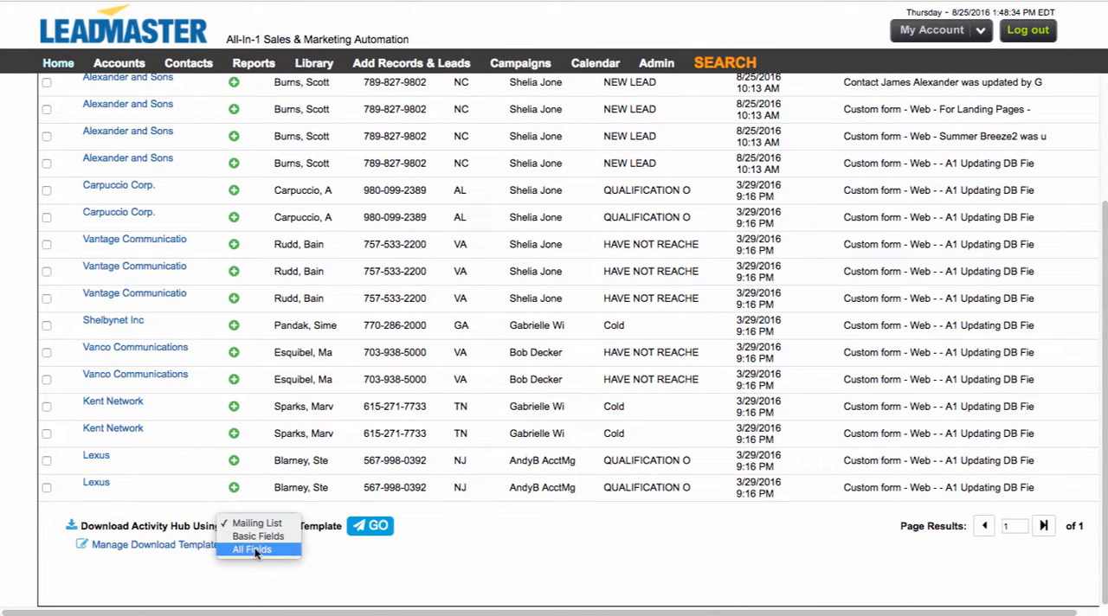
{"action": "left_click", "coordinate": [323, 552]}
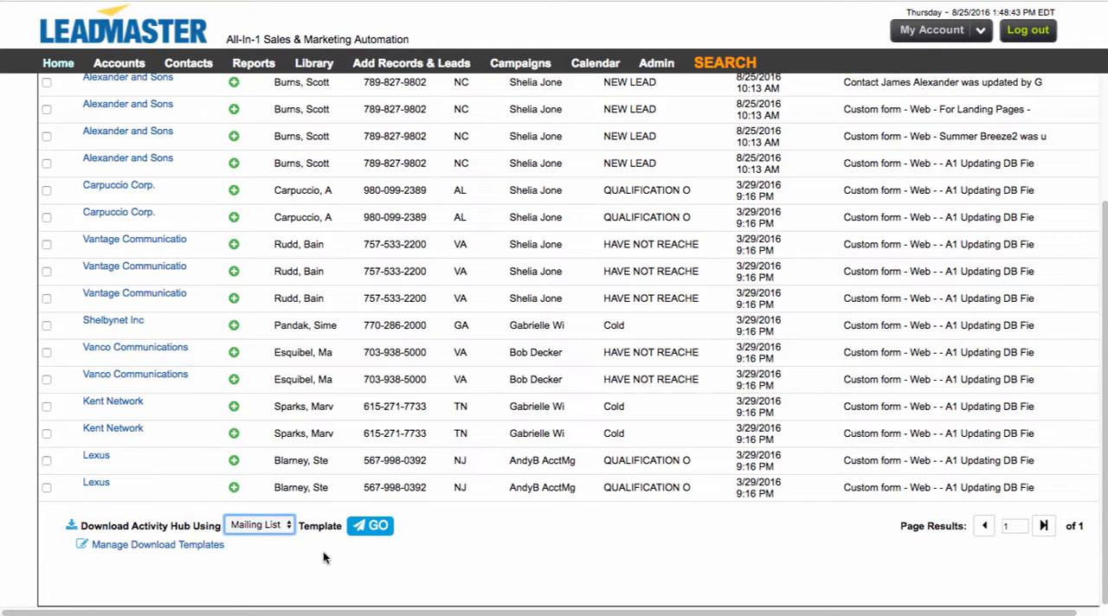
{"action": "scroll", "coordinate": [419, 352], "scroll_direction": "up", "scroll_amount": 3}
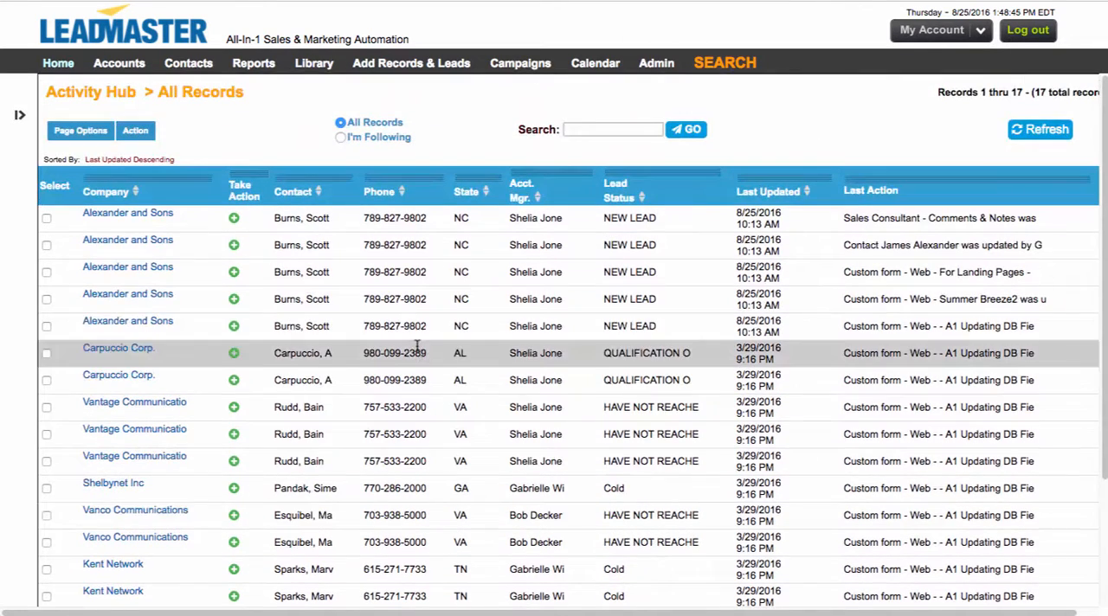
{"action": "left_click_drag", "start_coordinate": [51, 90], "coordinate": [136, 92]}
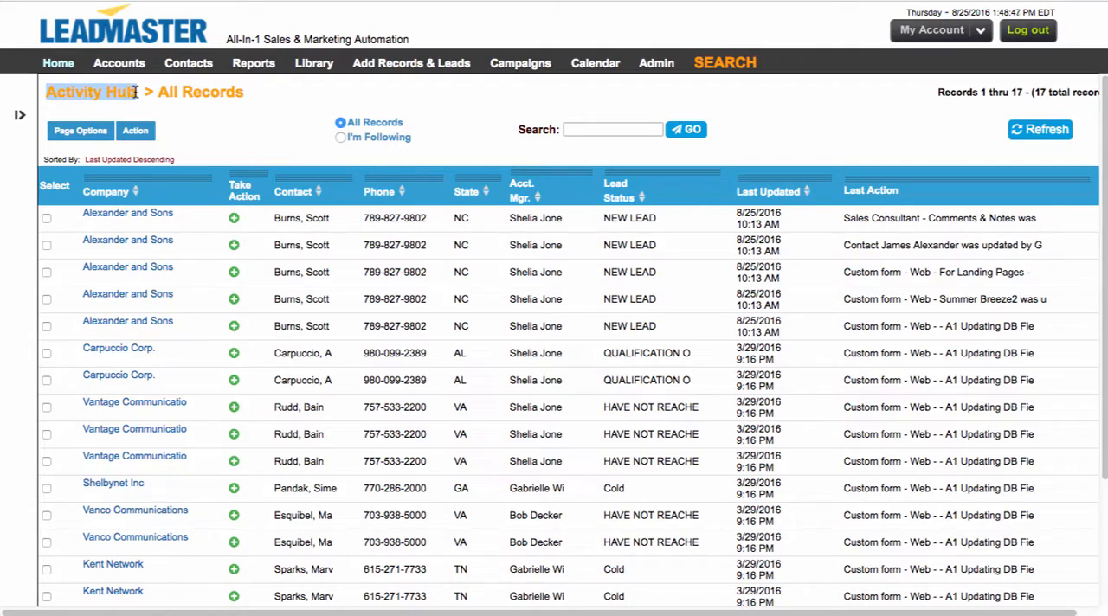